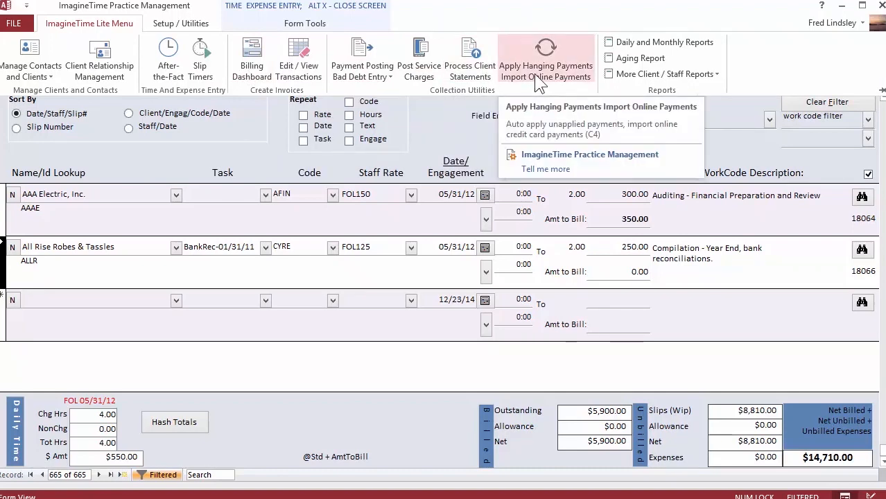
Step: Review the commands offered for setup, contacts, time and expenses, billing, collections, due dates and reporting
click(192, 27)
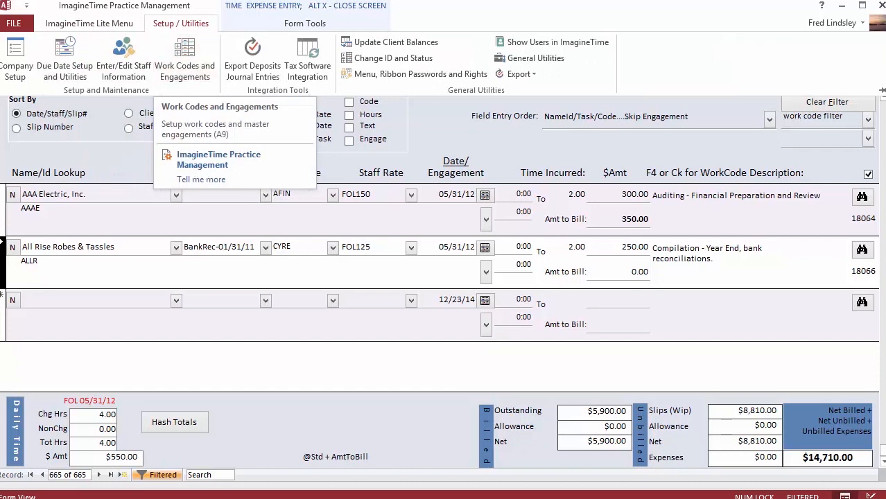
click(52, 29)
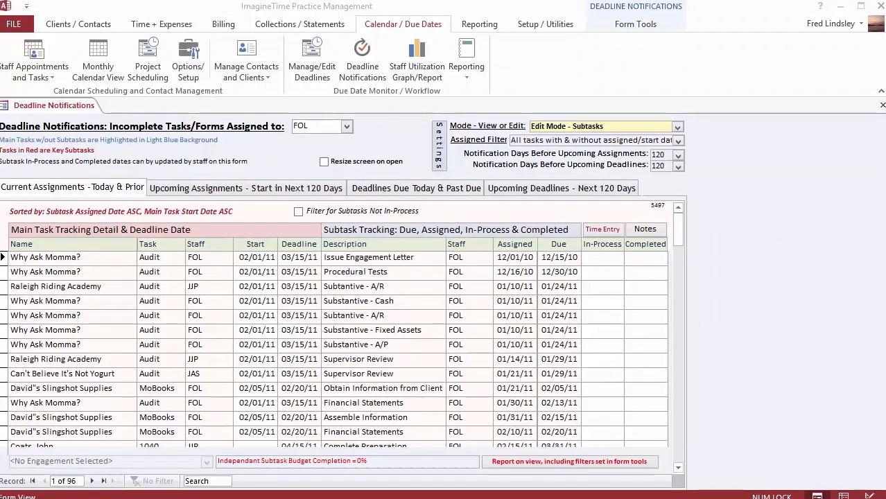
click(87, 25)
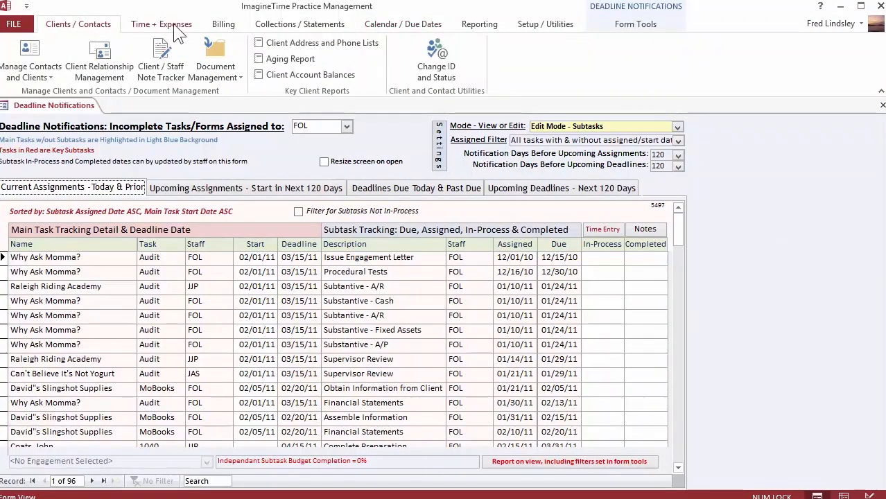
click(174, 30)
click(233, 29)
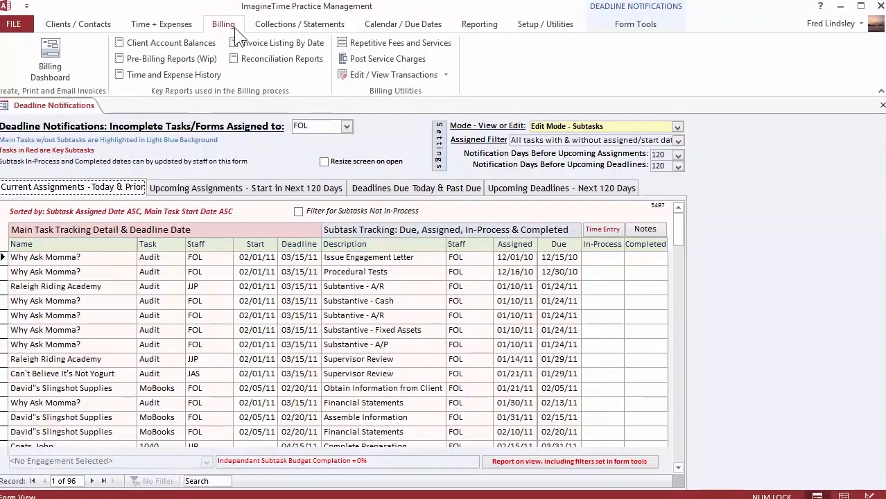
click(291, 27)
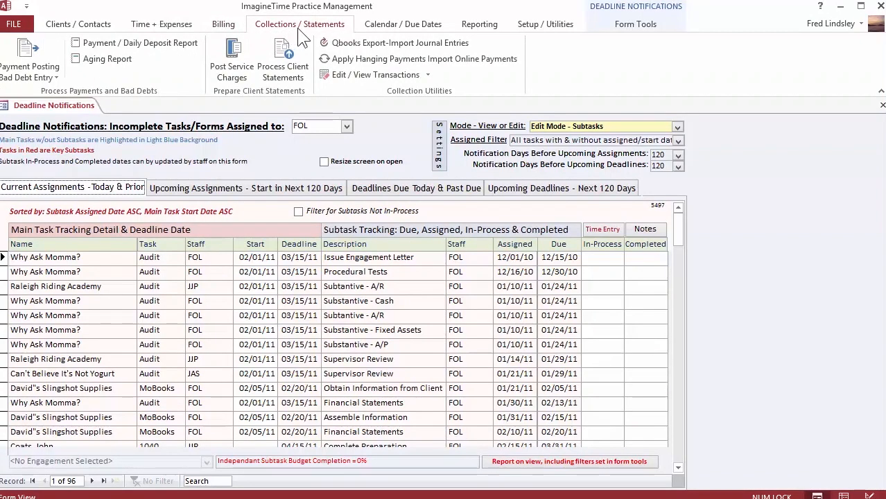
click(425, 26)
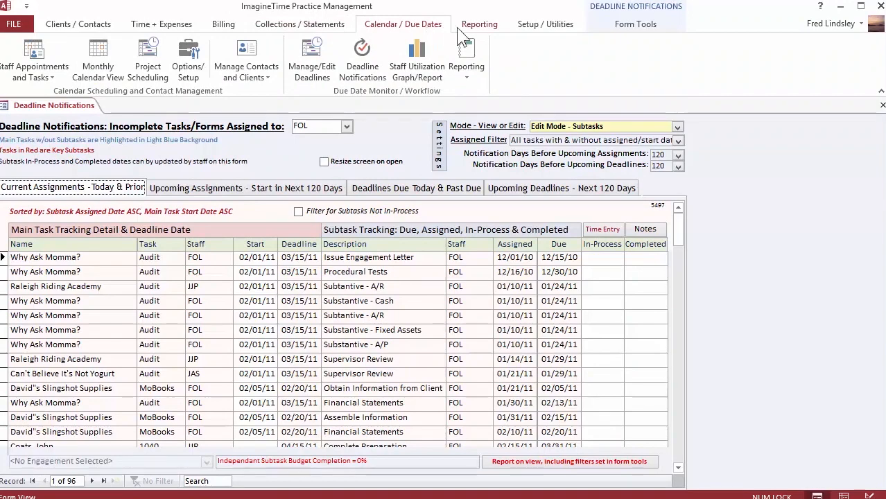
click(478, 25)
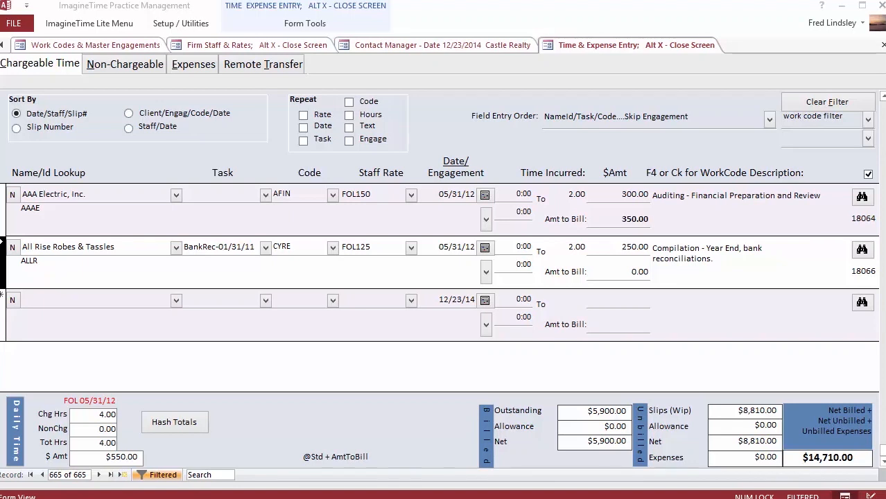
Step: Start a new chargeable time slip for AAA Electric, Inc. with work code AFIN
click(2, 221)
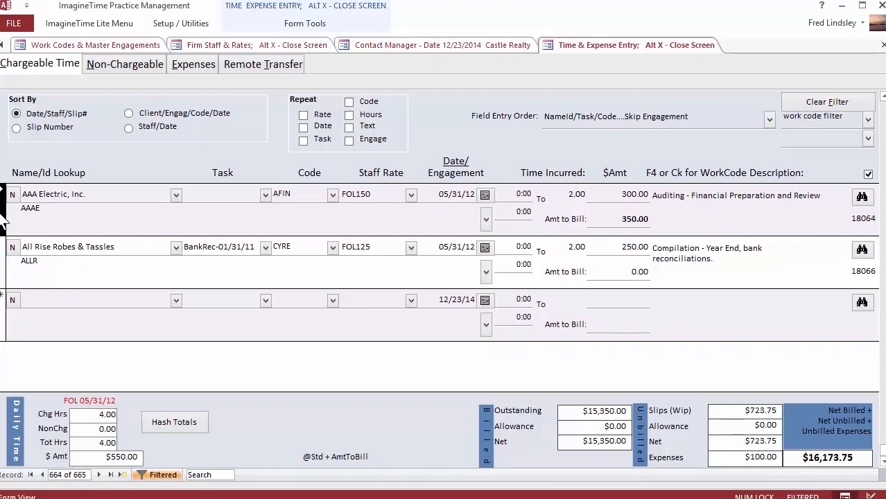
scroll(2, 220, up, 1)
scroll(2, 220, down, 2)
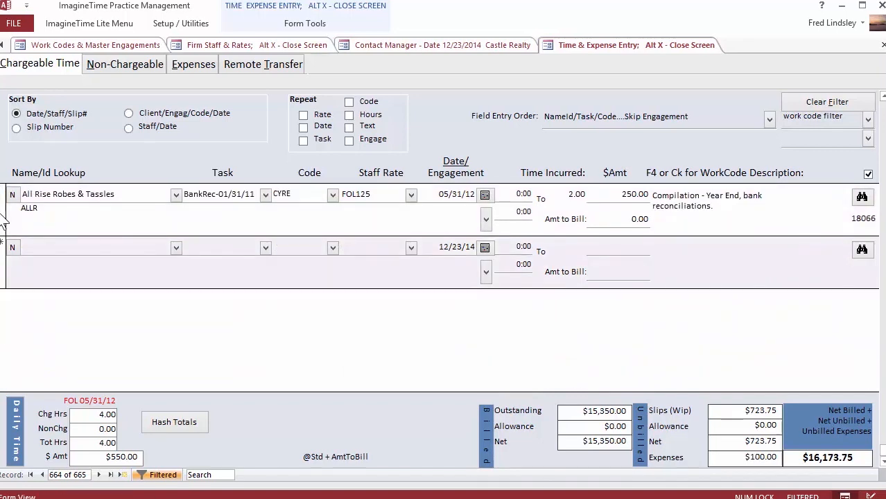
click(176, 247)
click(151, 277)
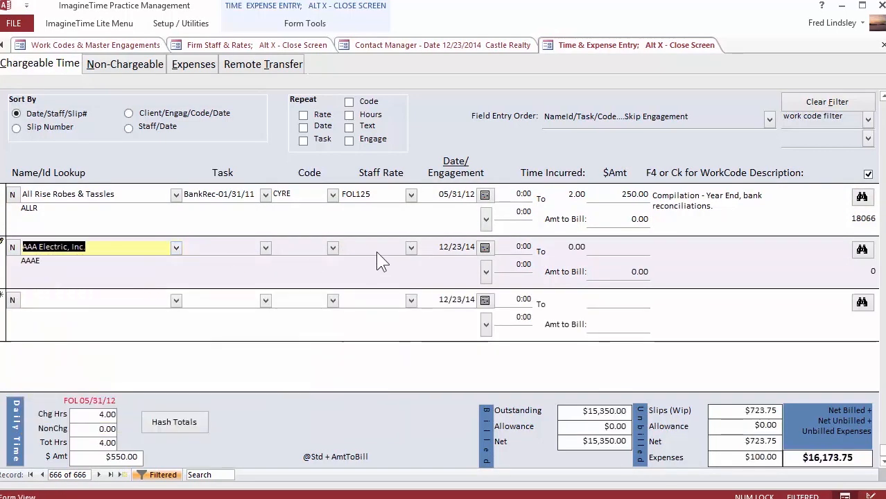
click(332, 249)
click(321, 275)
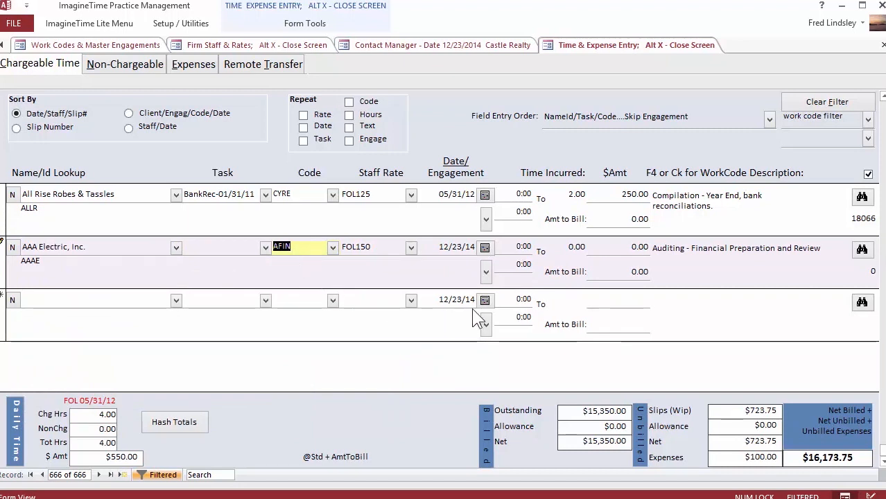
Step: Set the AAA Electric slip's time incurred to 1.50, keep its standard description and save the entry
click(558, 250)
text(1.5)
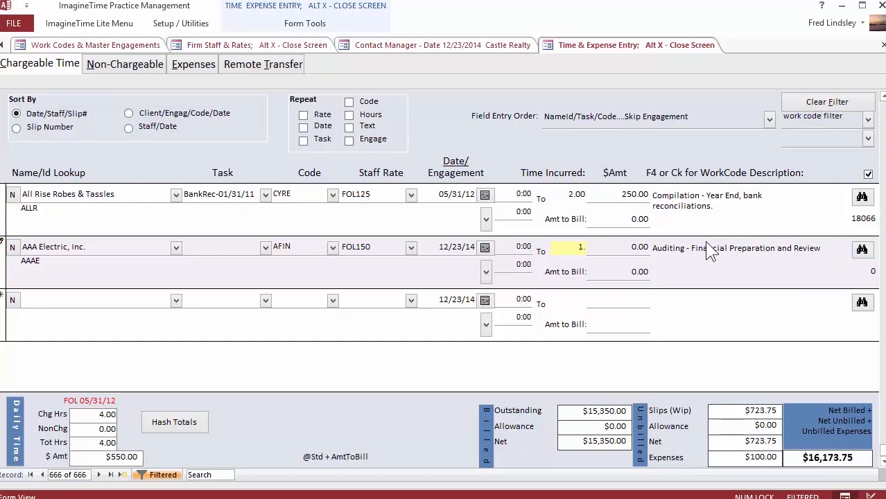
click(737, 260)
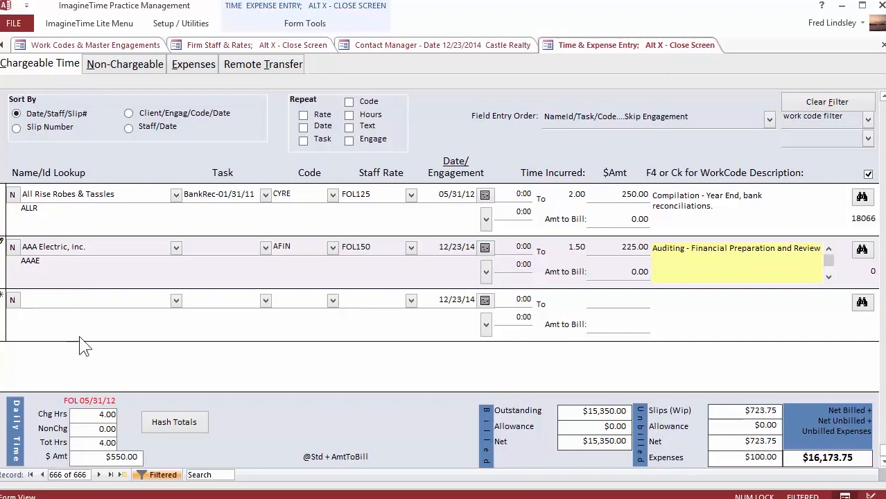
click(73, 311)
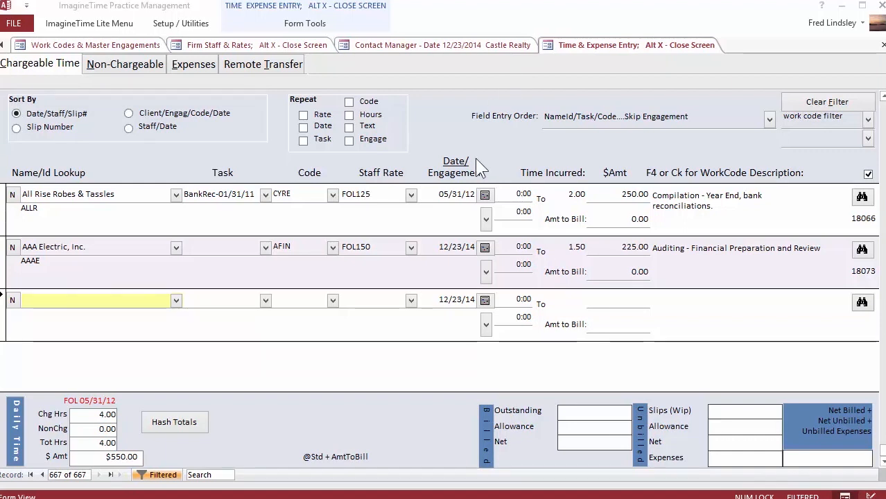
Step: Open the Time and Expense History report
click(68, 24)
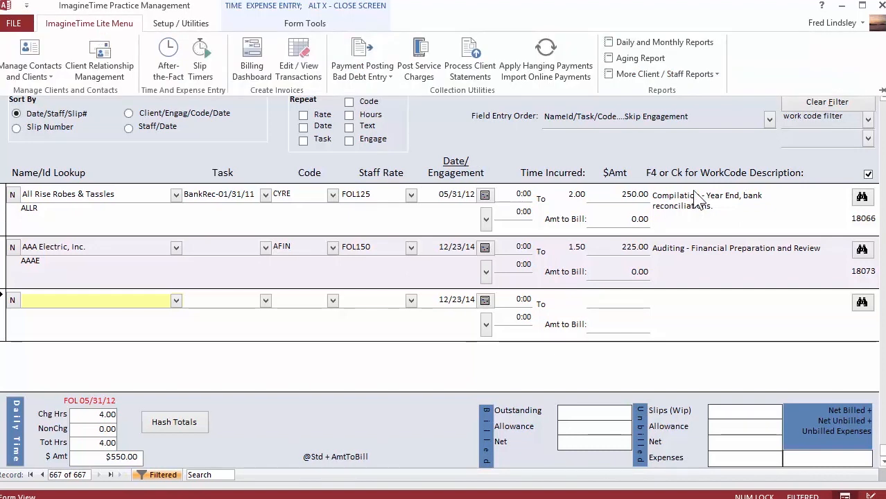
click(655, 74)
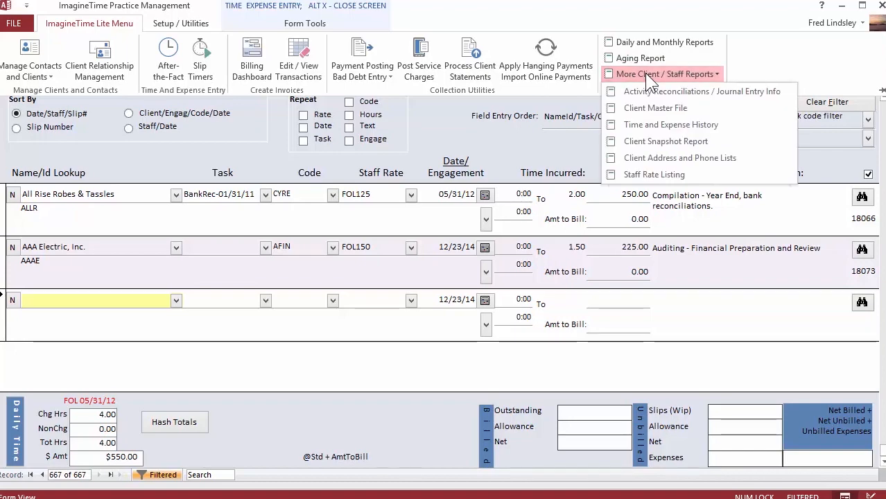
click(641, 126)
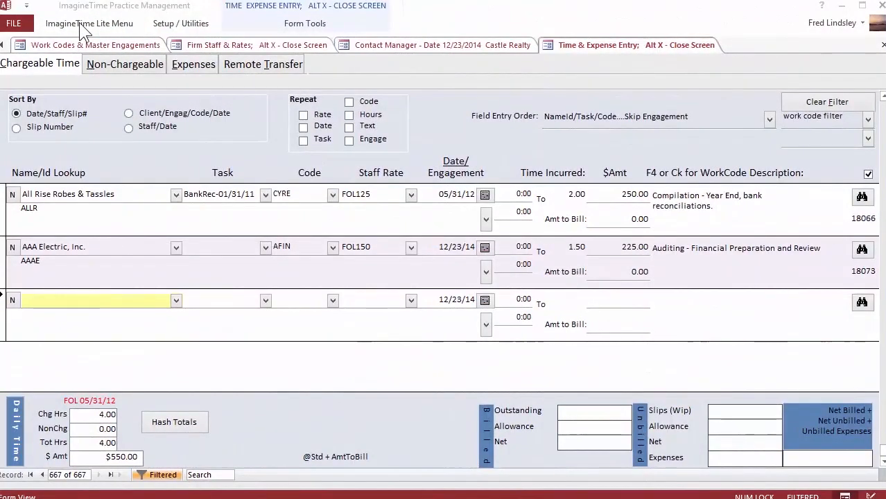
Step: Open the slip timers and add a new timer
click(80, 25)
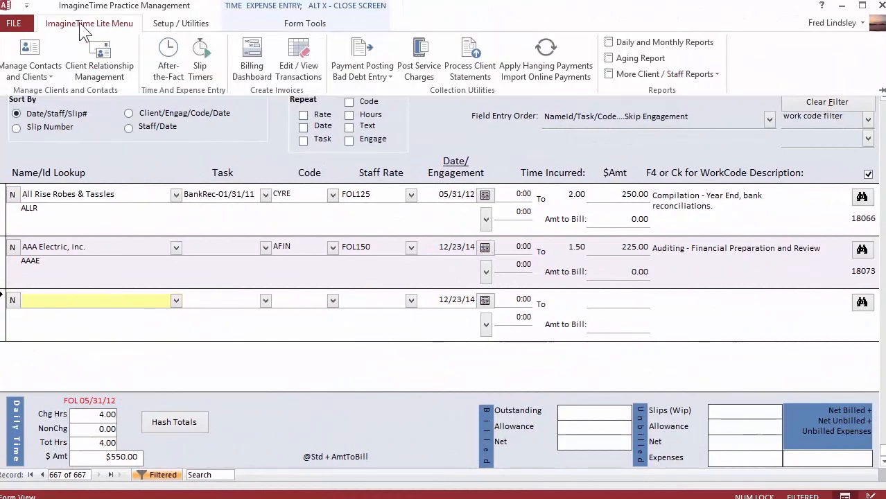
click(197, 53)
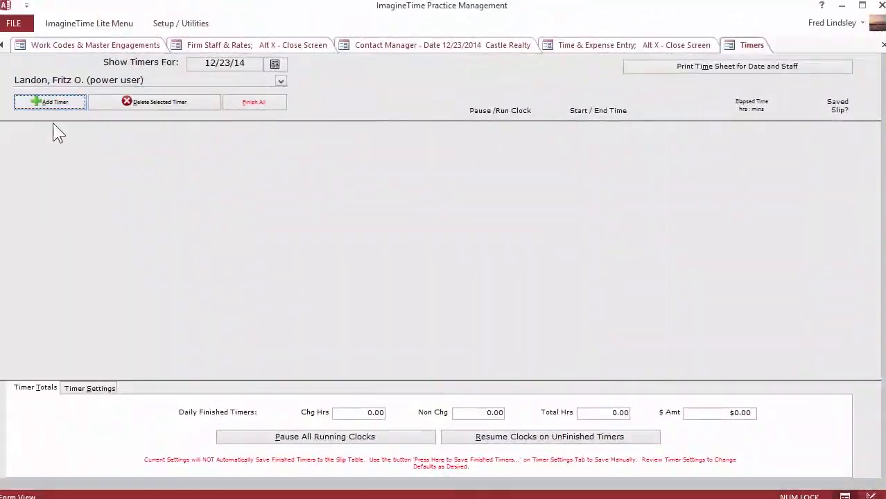
click(50, 101)
click(220, 329)
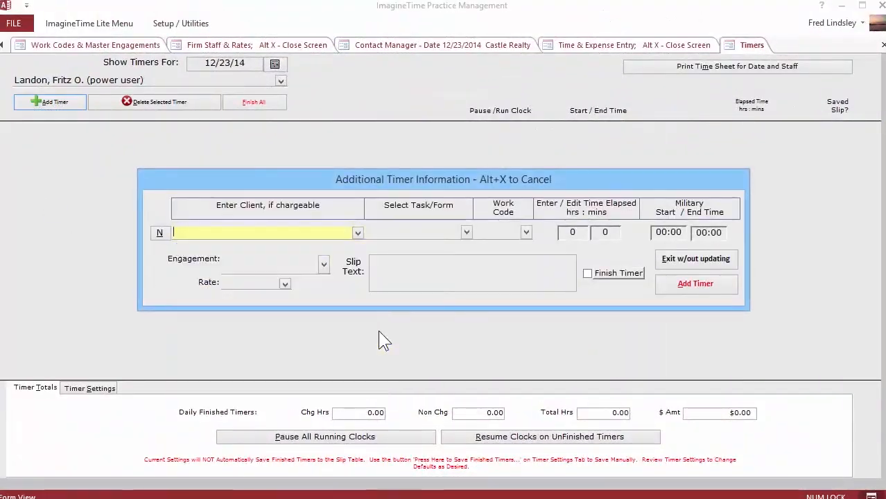
click(695, 281)
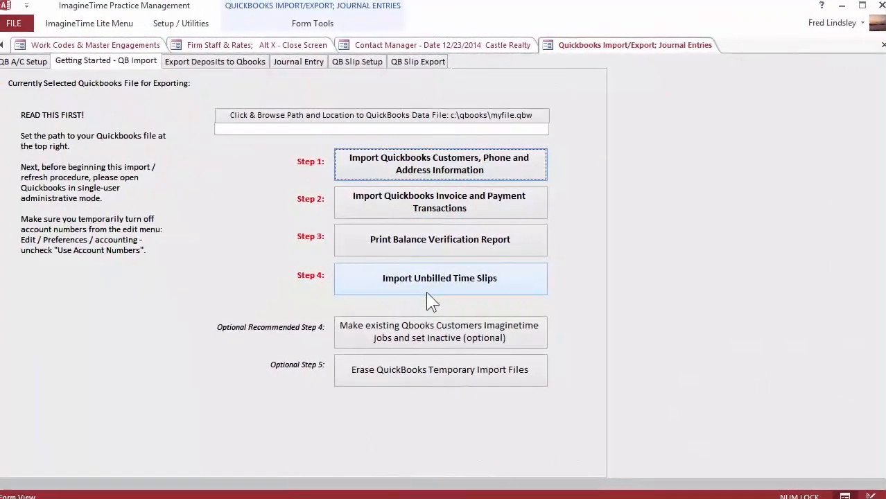
Step: Review the QuickBooks deposit export and account setup with its integration method, and open the tax software integration
click(194, 64)
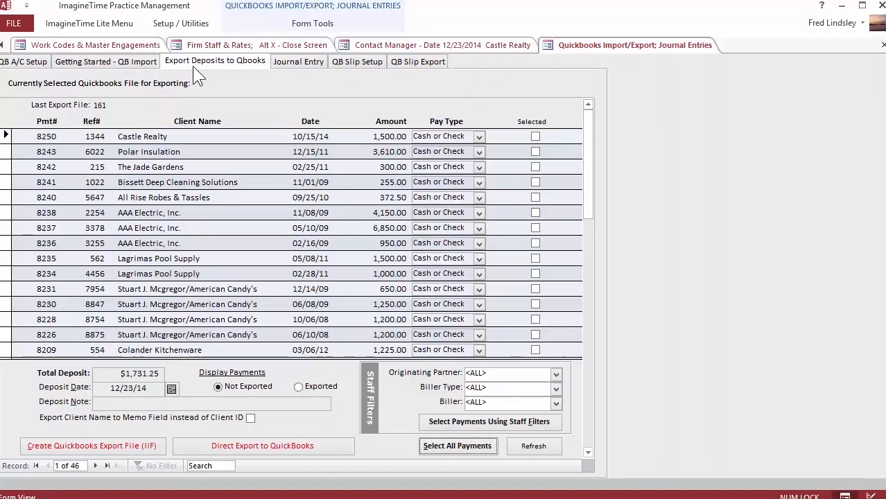
click(11, 63)
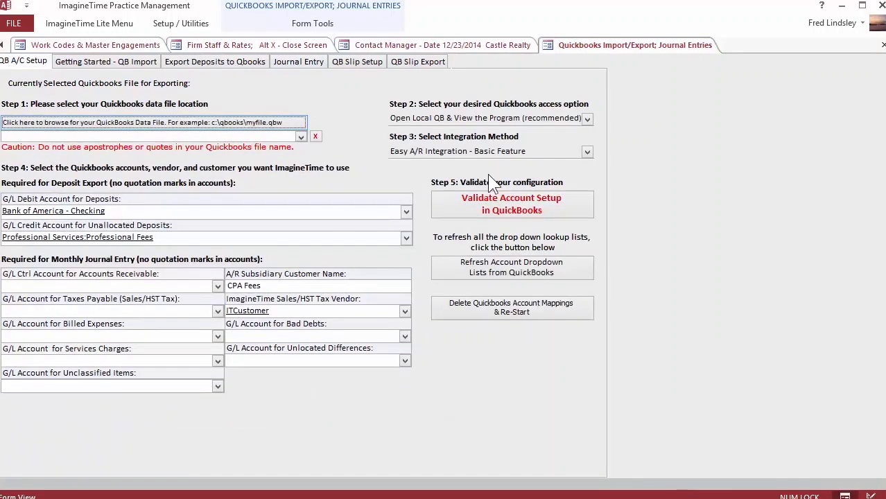
click(587, 154)
click(589, 156)
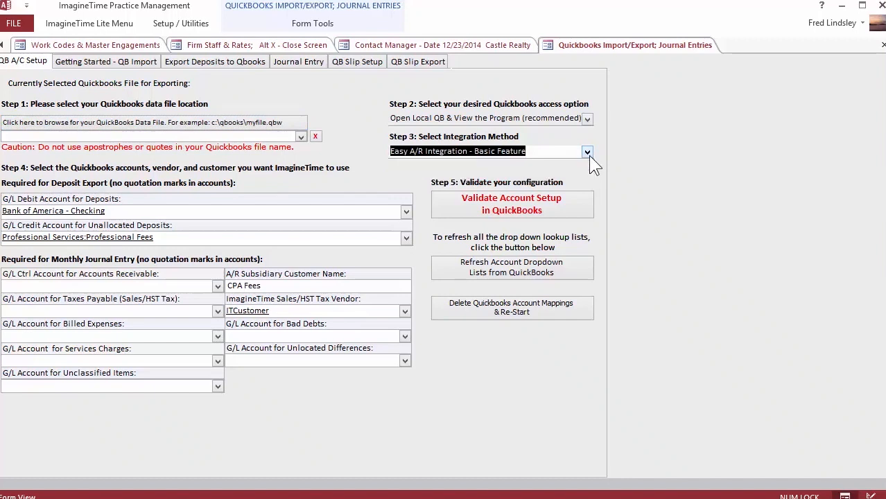
click(181, 29)
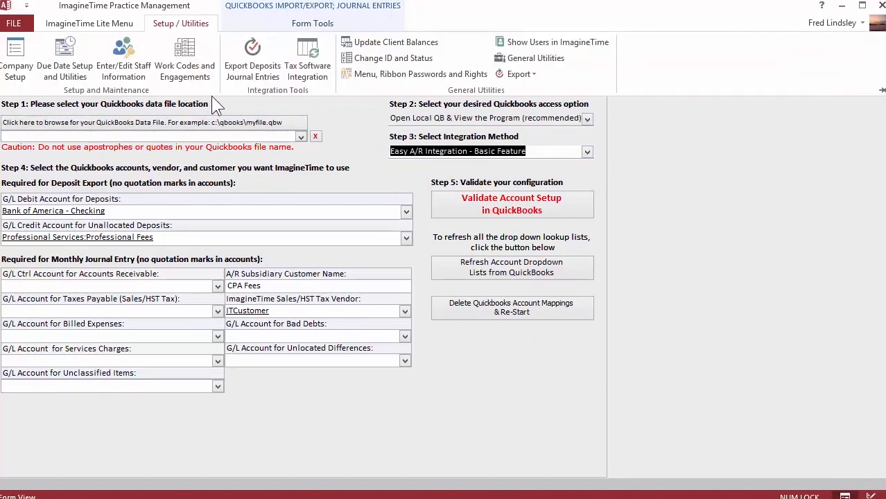
click(305, 70)
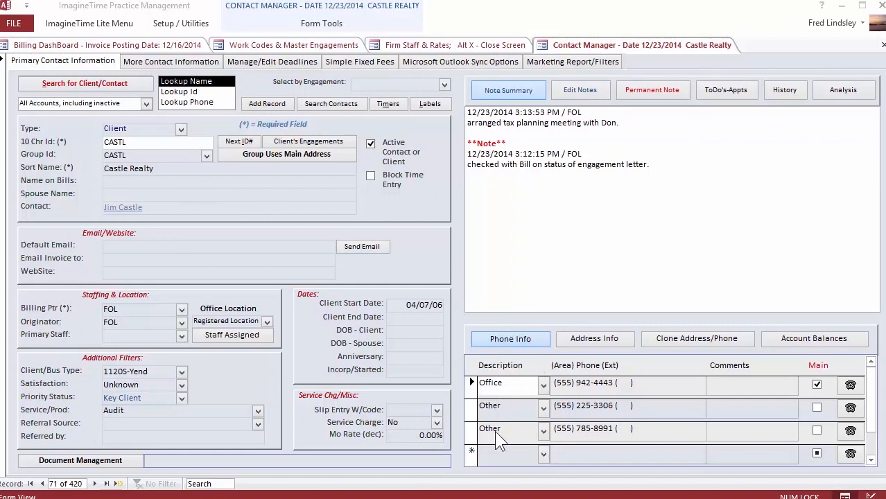
Step: Review Castle Realty's address information, the work codes list, and the staff member's rates and costs
click(578, 339)
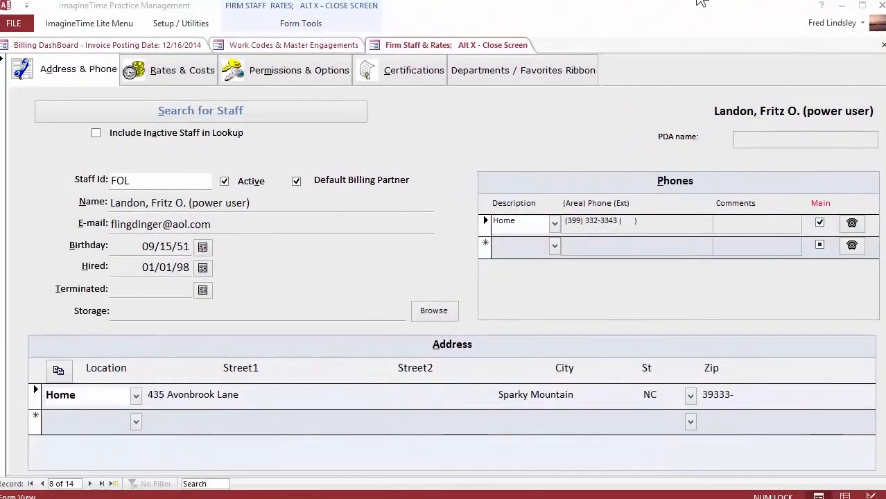
click(293, 45)
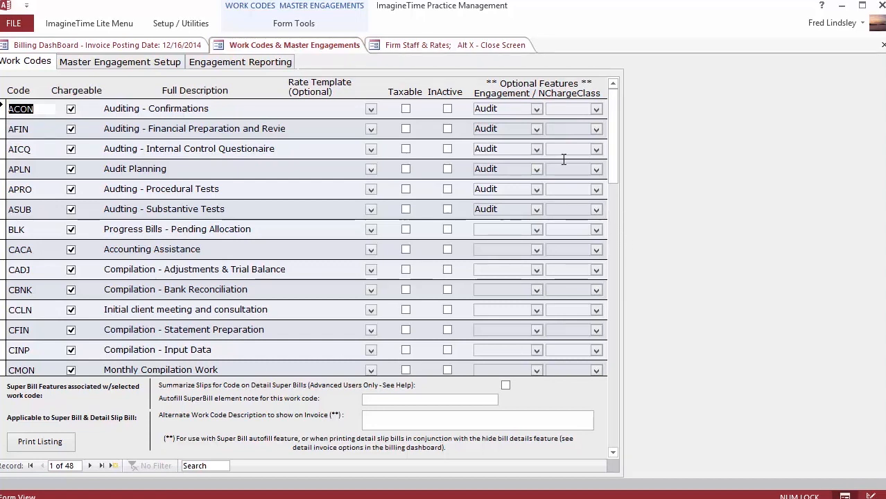
click(449, 45)
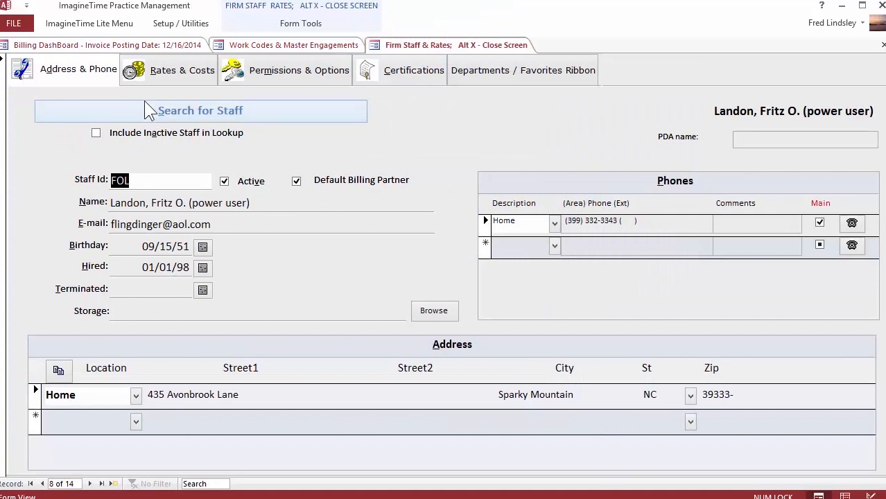
click(146, 81)
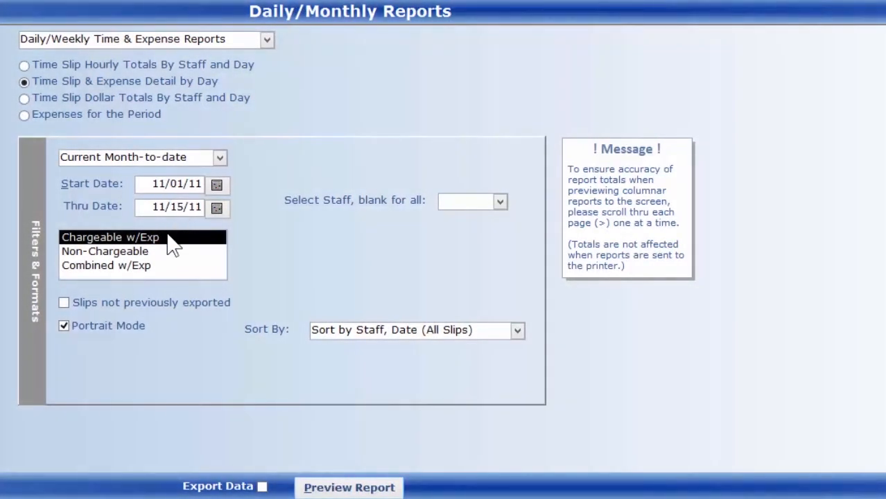
Step: Preview the chargeable Time Slip & Expense Detail by Day report for 11/01/11 through 11/15/11, examine the slips and close it
click(331, 488)
click(483, 134)
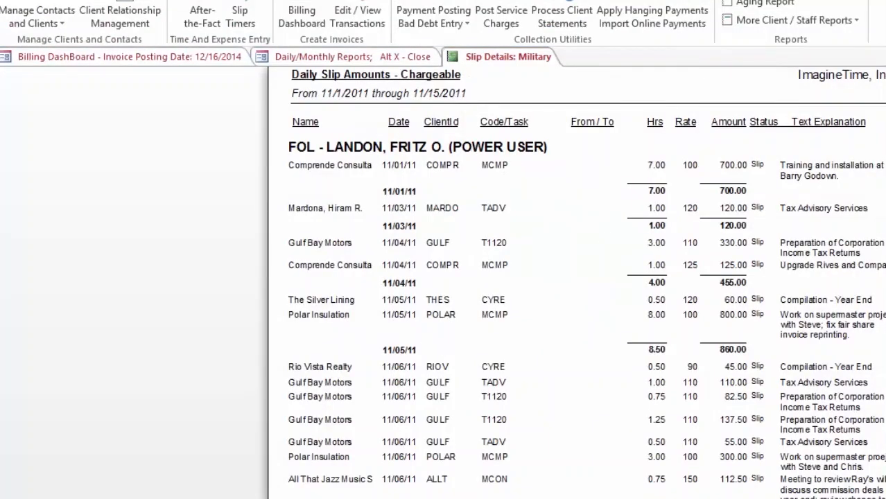
scroll(447, 283, up, 3)
scroll(448, 282, down, 3)
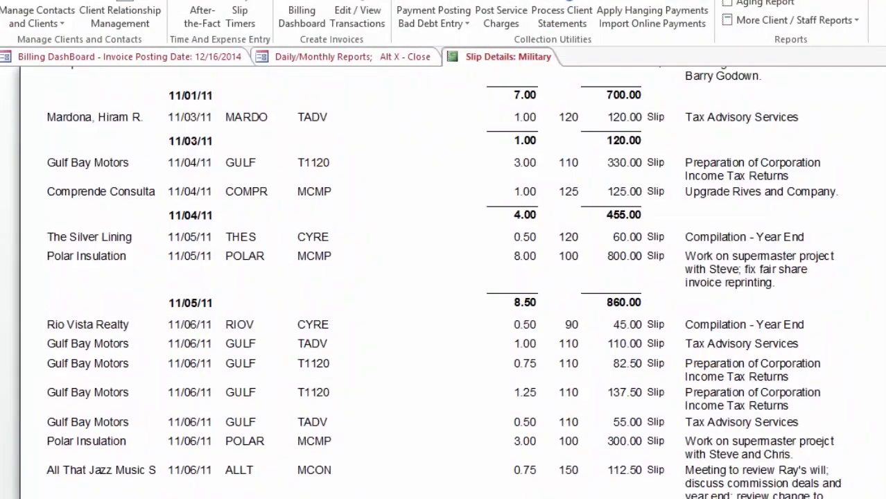
scroll(447, 282, up, 3)
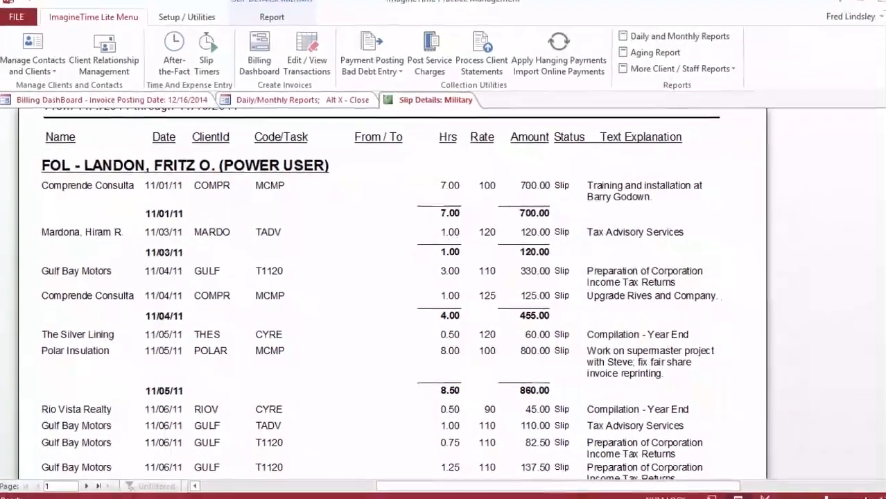
click(885, 107)
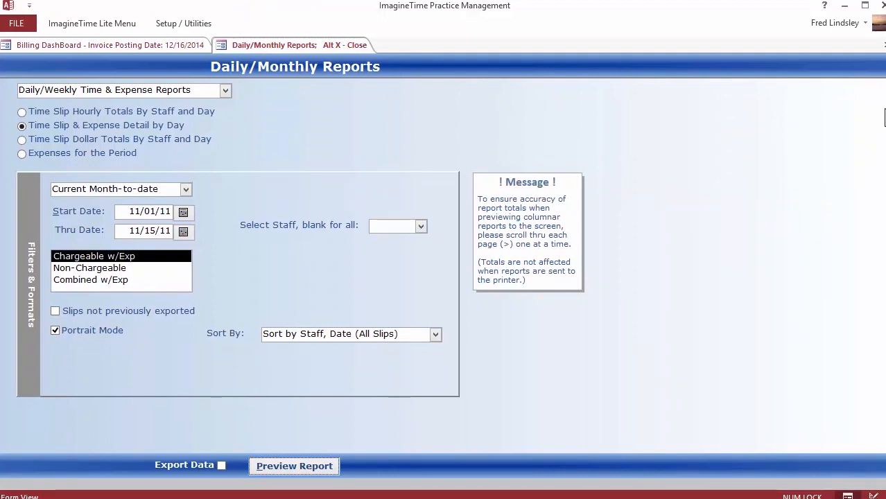
Step: Return to the billing dashboard with the clients selected for billing
click(77, 45)
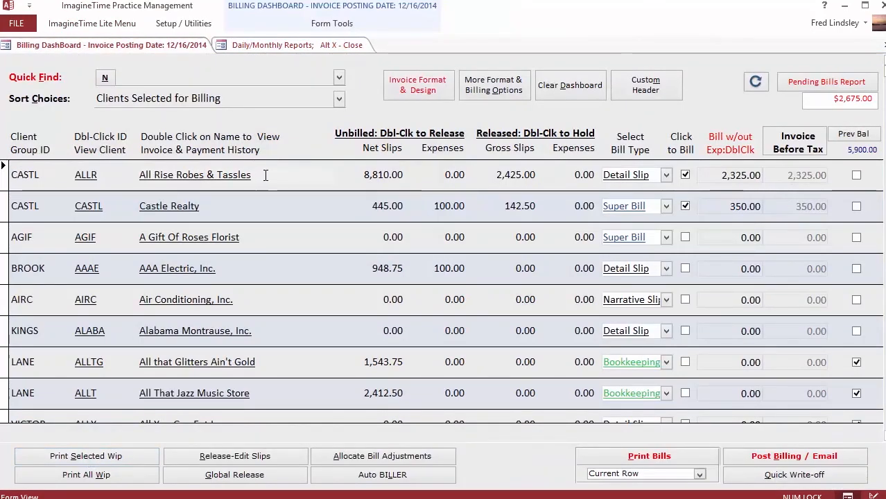
Step: Preview the work in progress report for All Rise Robes & Tassles, examine its first two pages and close it
click(217, 175)
click(78, 459)
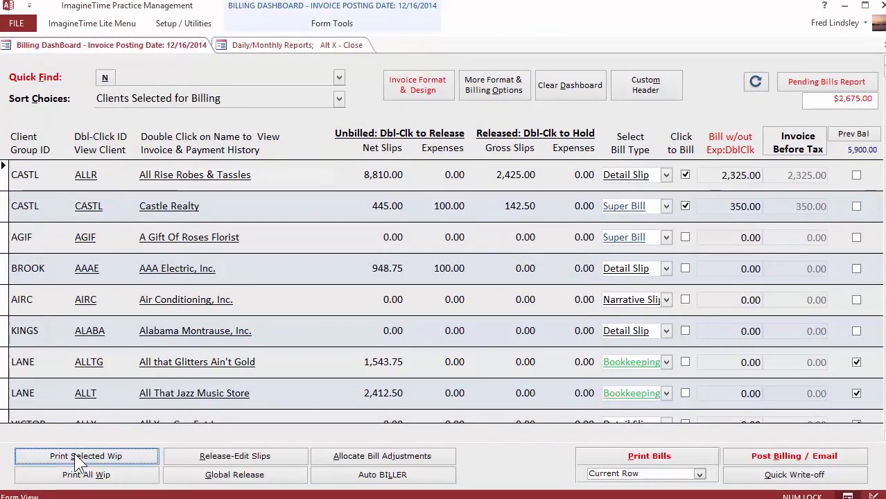
click(469, 401)
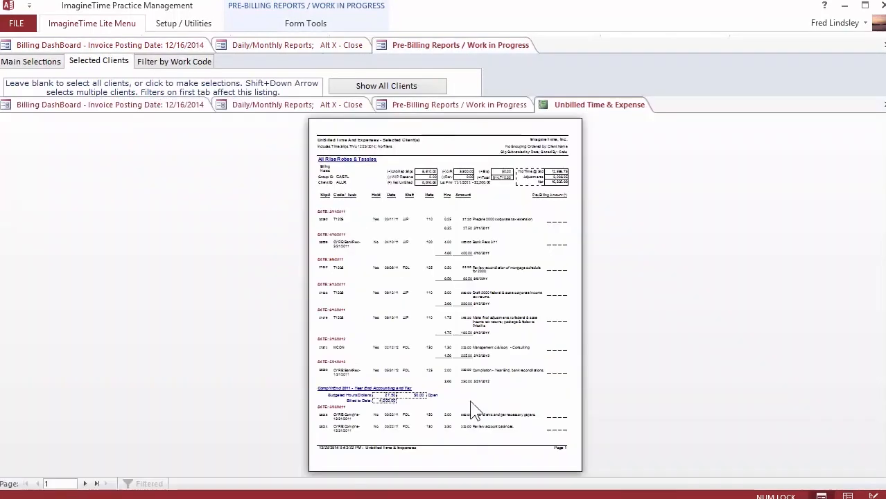
click(386, 224)
scroll(386, 223, up, 1)
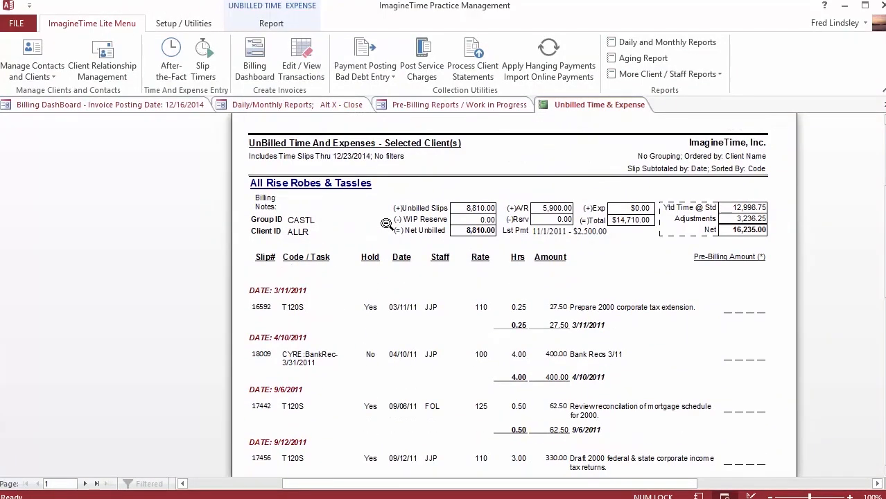
scroll(386, 223, down, 8)
click(366, 307)
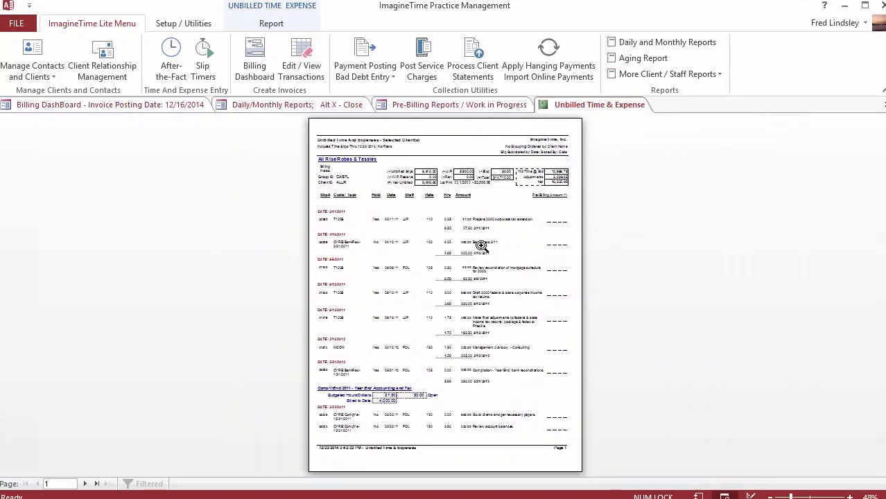
click(85, 484)
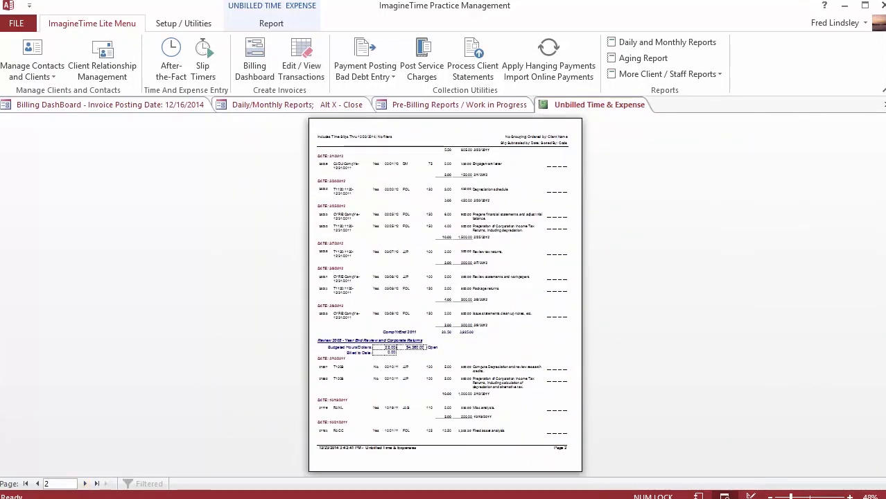
click(883, 104)
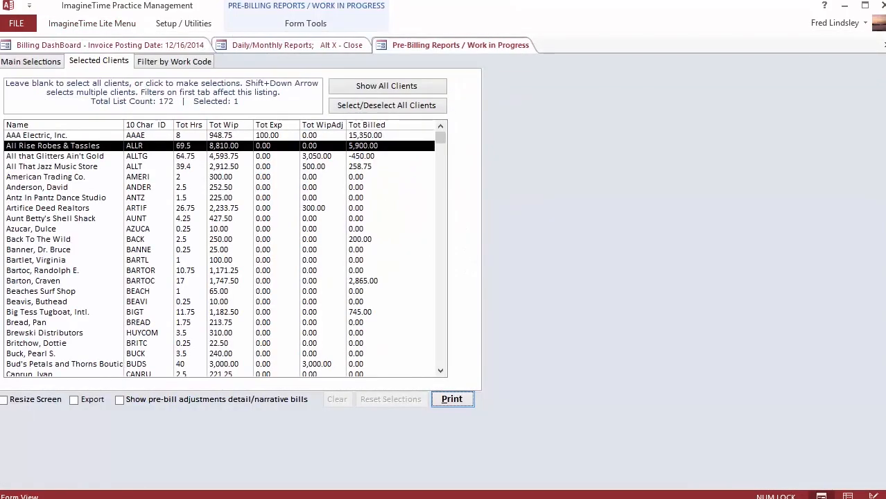
Step: Set the work in progress report's slips to subtotal by Code and preview the report again
click(32, 61)
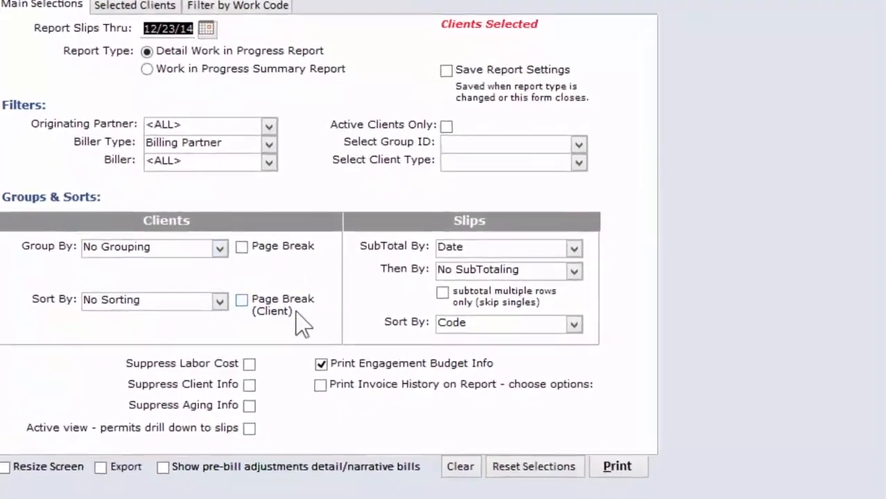
click(629, 251)
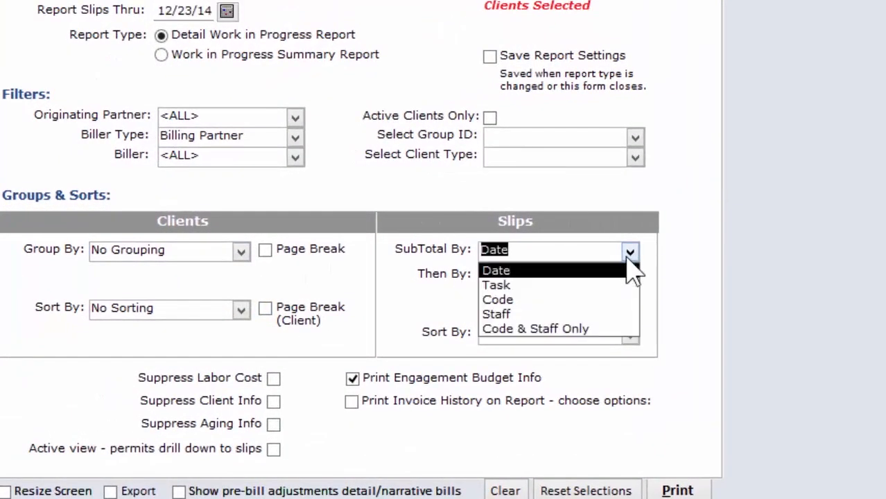
click(533, 305)
click(662, 490)
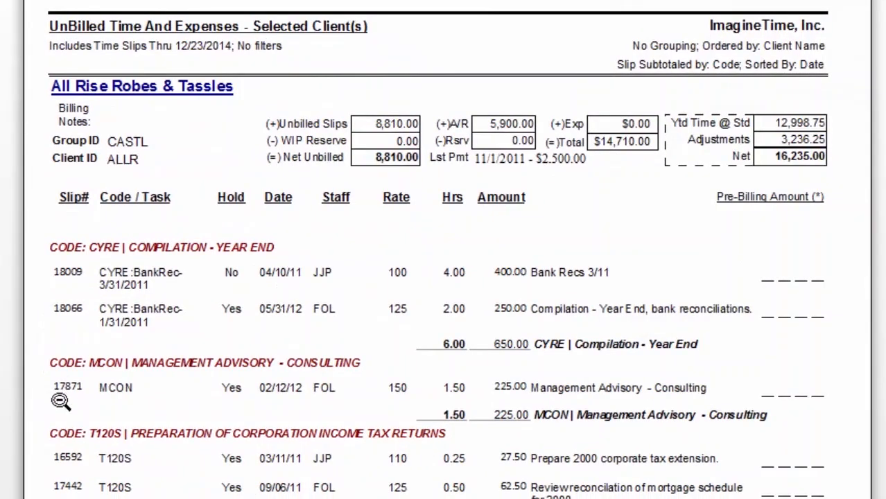
Step: Examine the unbilled slips grouped by code, then close the report and the pre-billing form to return to the billing dashboard
scroll(61, 398, down, 3)
scroll(60, 397, down, 6)
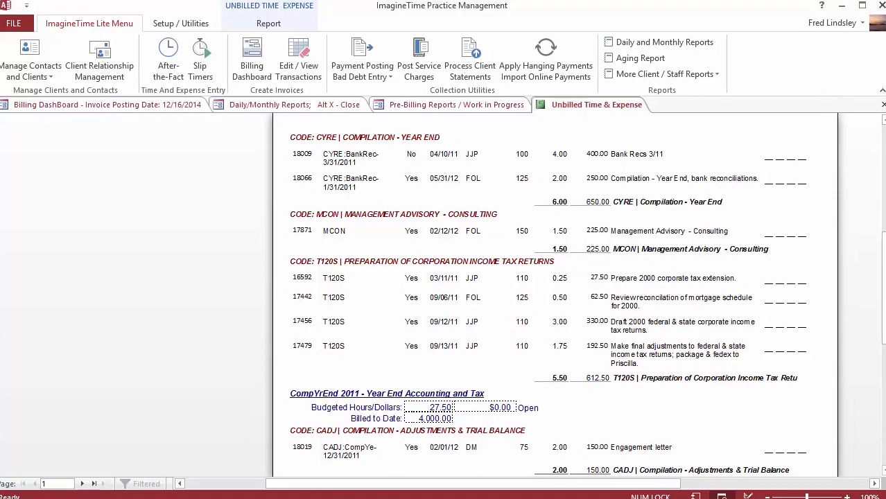
click(882, 104)
click(883, 44)
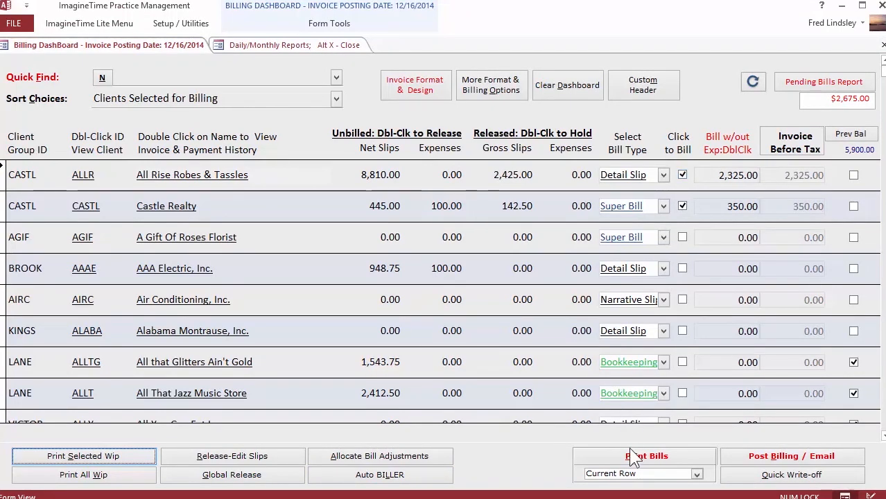
Step: Preview the Detail Slip bill for All Rise Robes & Tassles on screen, read down to the payment stub and close it
click(623, 174)
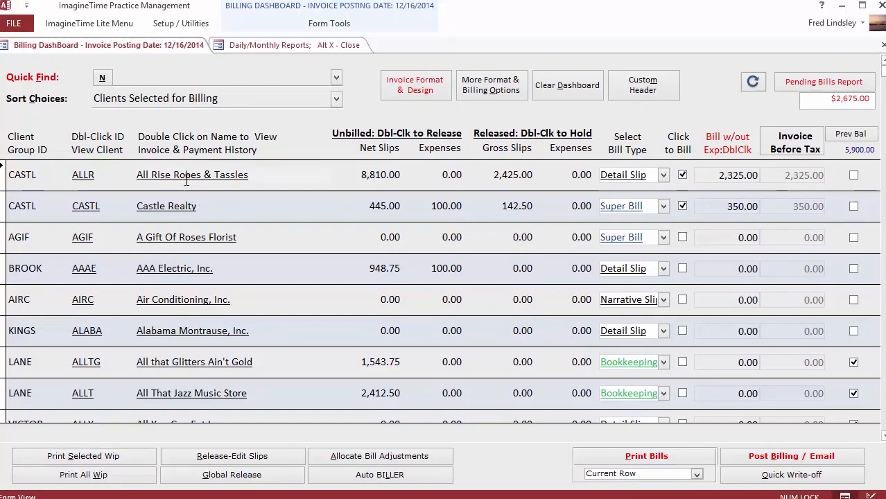
drag(494, 174, 532, 175)
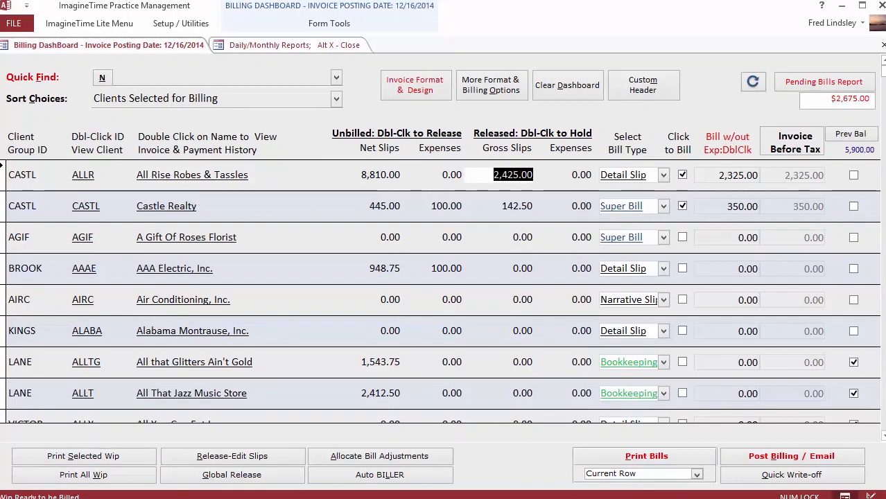
click(627, 453)
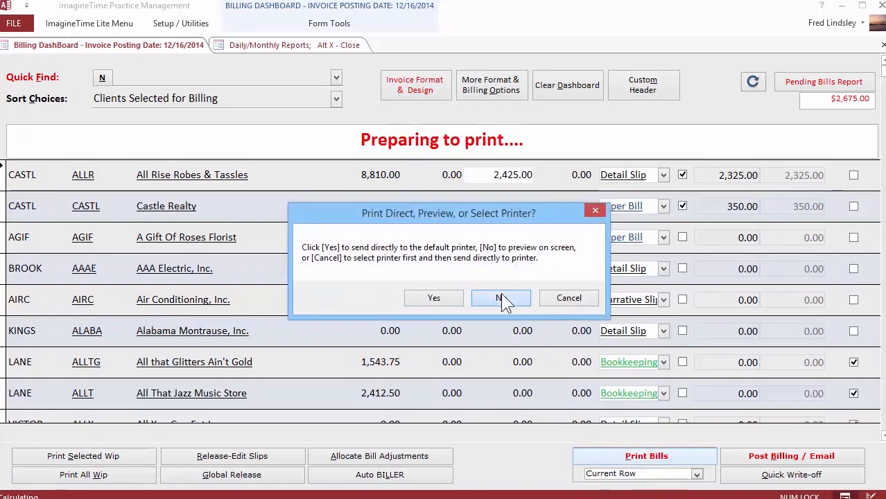
click(502, 296)
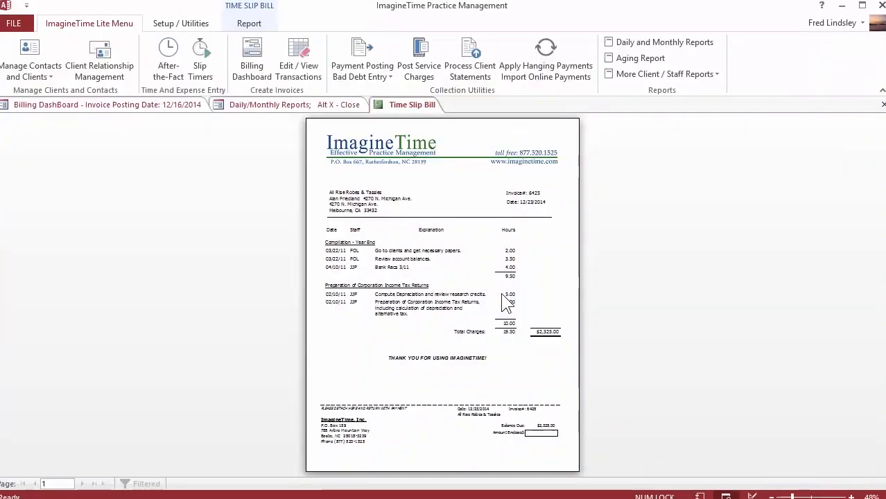
click(478, 260)
scroll(477, 260, up, 2)
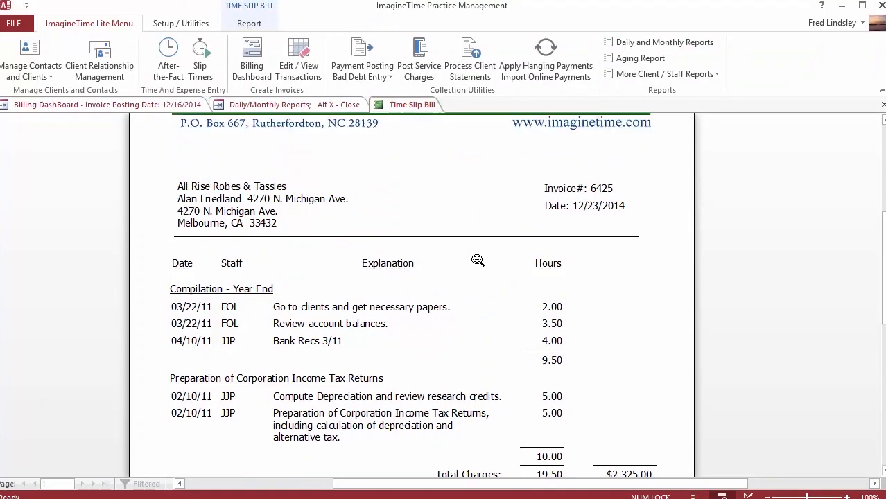
scroll(478, 260, down, 4)
scroll(477, 260, down, 3)
scroll(478, 261, down, 2)
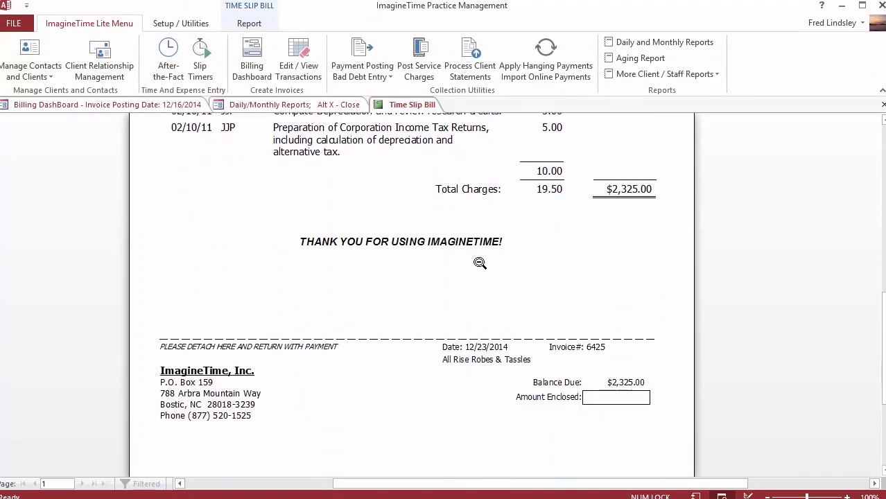
click(883, 105)
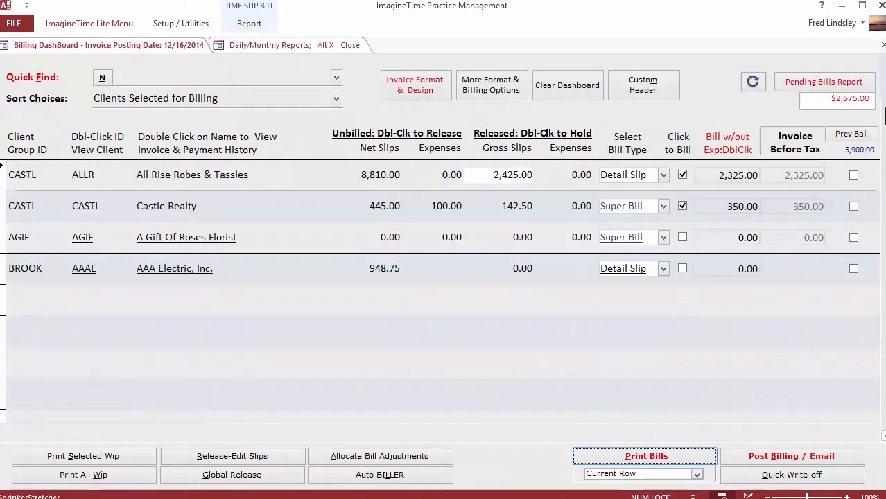
Step: Preview Castle Realty's Super Bill on screen, review the charges and payment stub, and close it
click(640, 206)
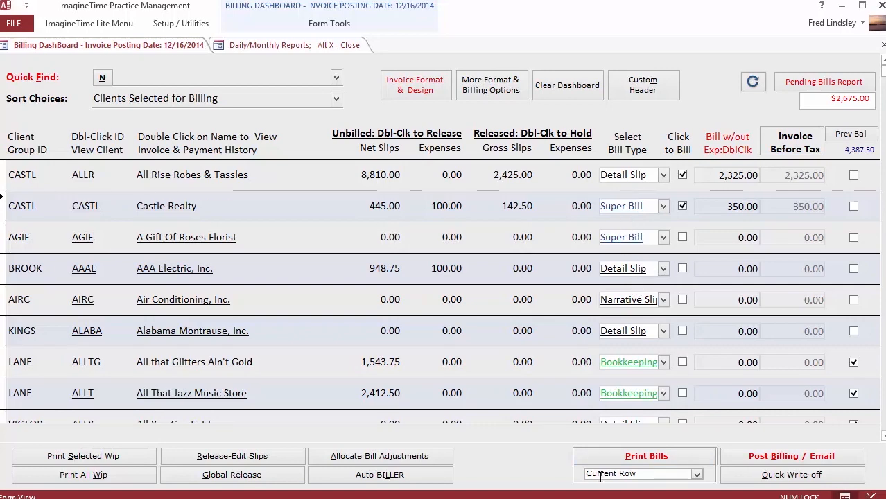
click(637, 457)
click(505, 299)
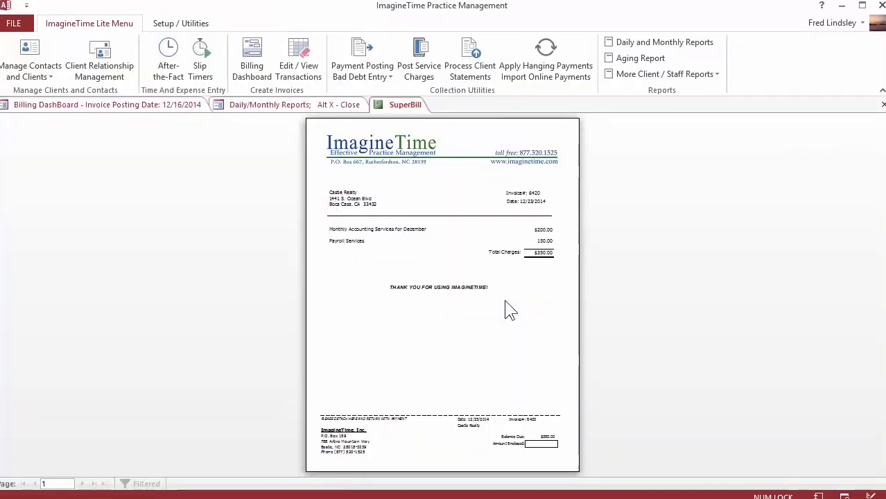
click(506, 310)
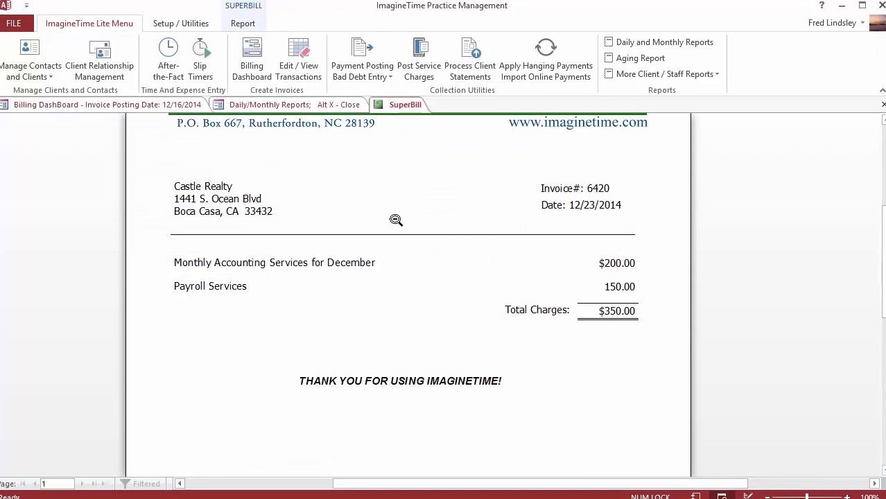
scroll(396, 220, up, 3)
scroll(395, 220, down, 10)
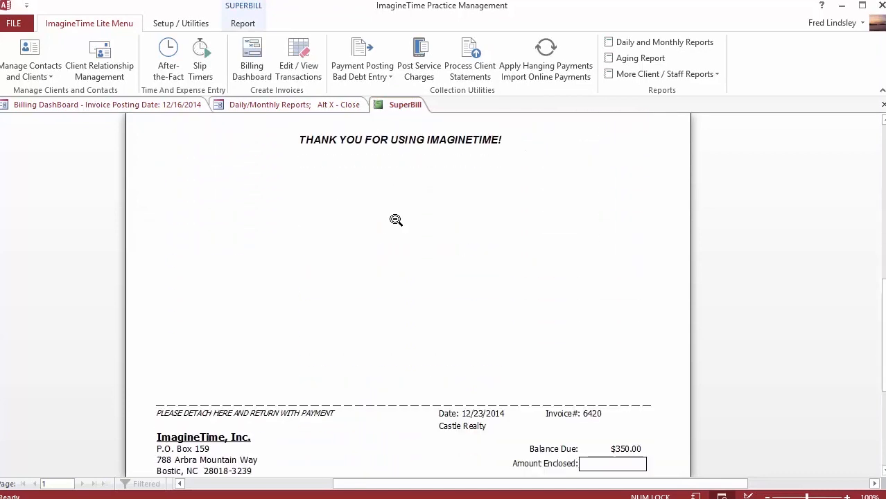
scroll(395, 220, down, 3)
scroll(396, 220, up, 3)
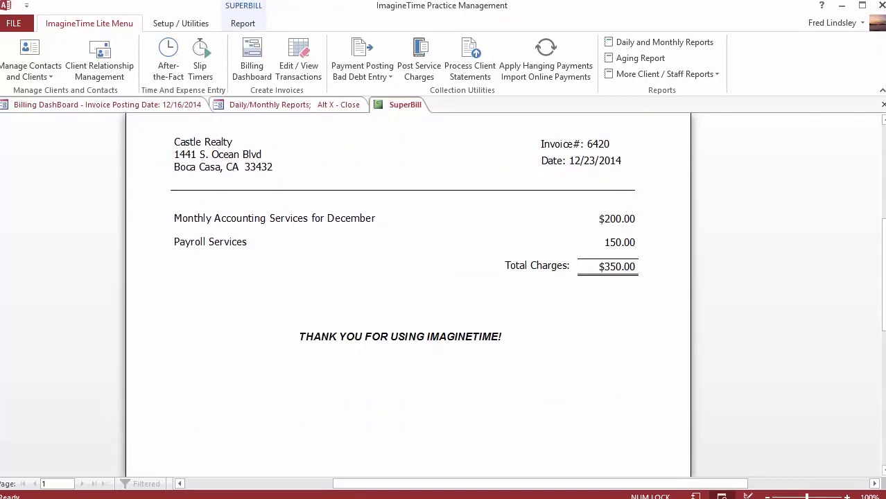
click(882, 104)
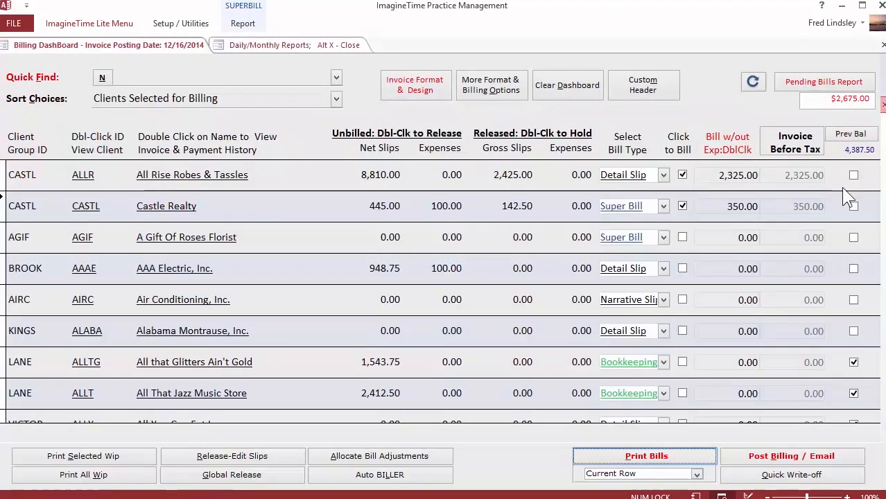
Step: Include the previous balance on Castle Realty's bill, preview the invoice with the balance forward section and close it
click(853, 205)
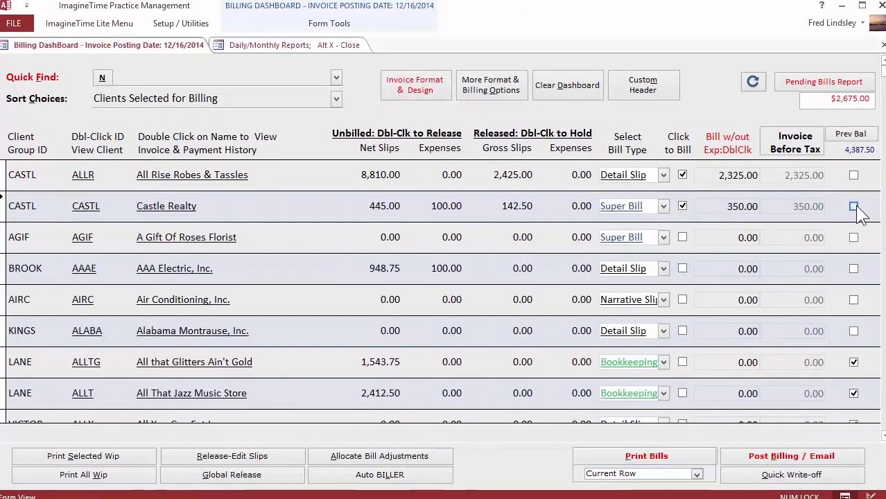
click(649, 456)
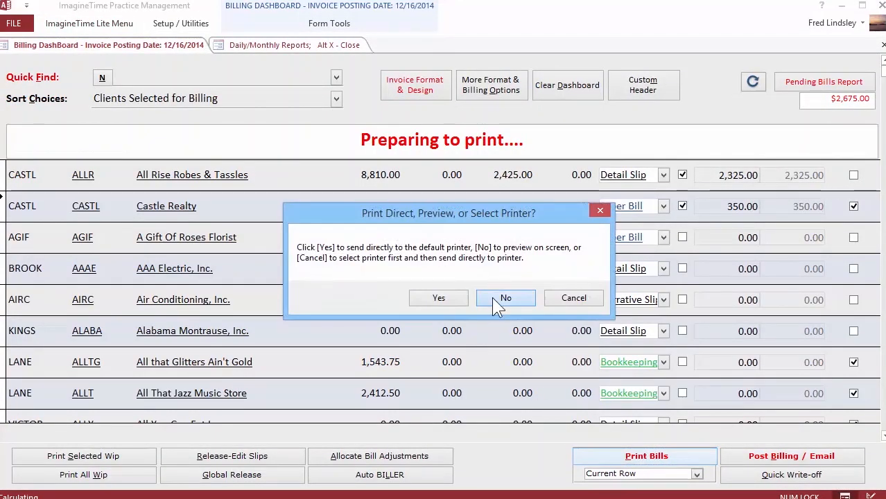
click(497, 303)
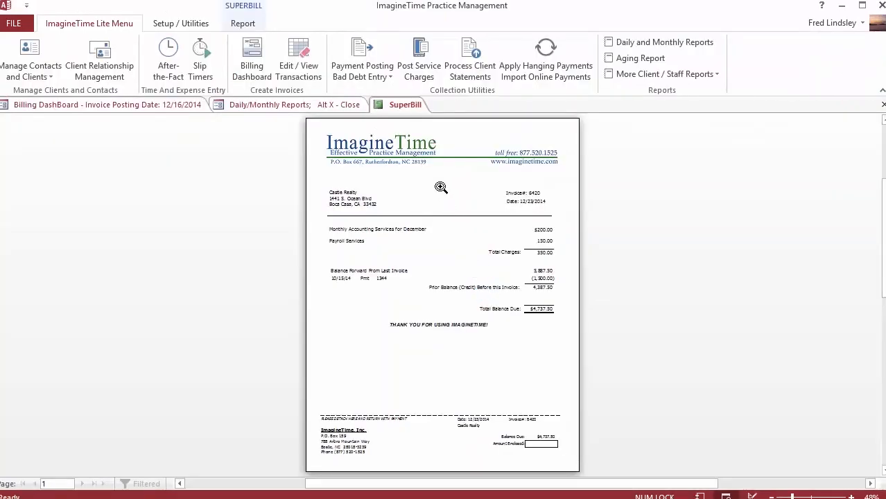
click(441, 187)
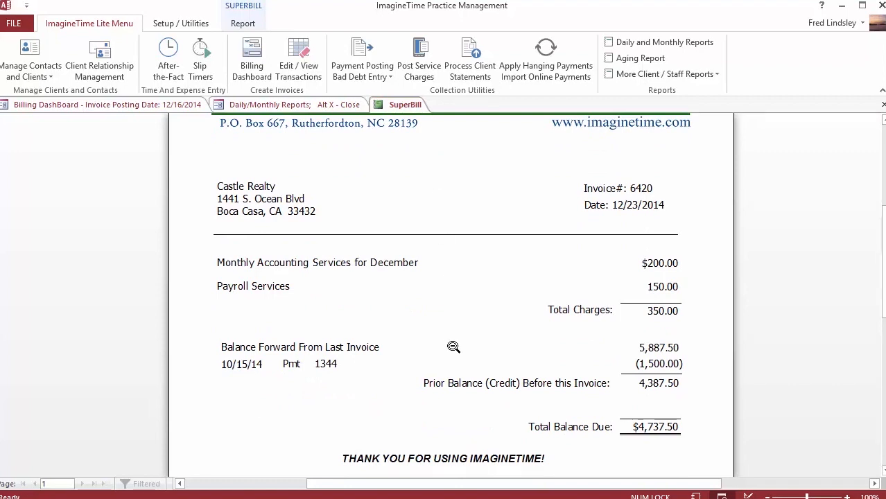
click(882, 103)
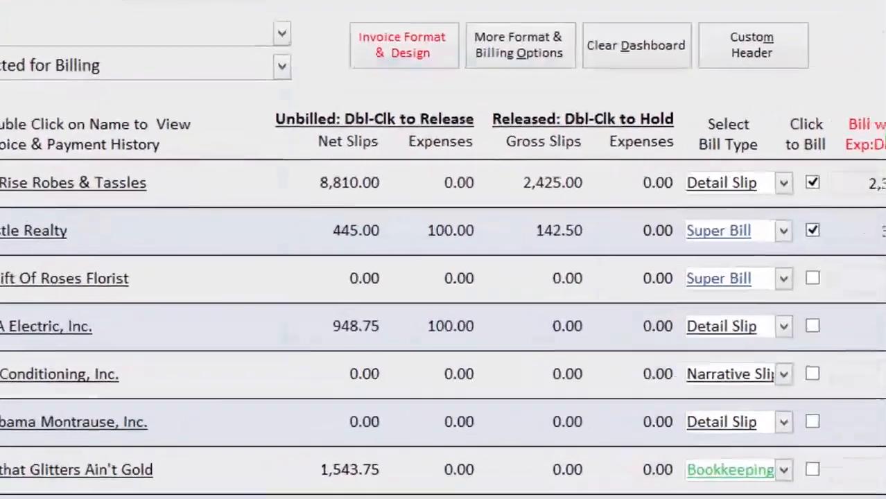
Step: Load the Super Bill clients with the Auto-Biller, leaving the SuperBill type blank and using Don't Autofill Superbills
click(379, 475)
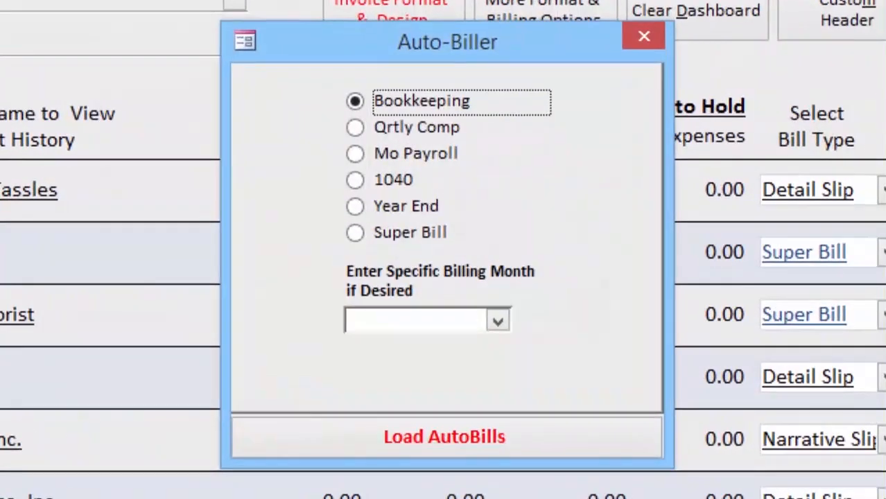
click(355, 233)
click(497, 322)
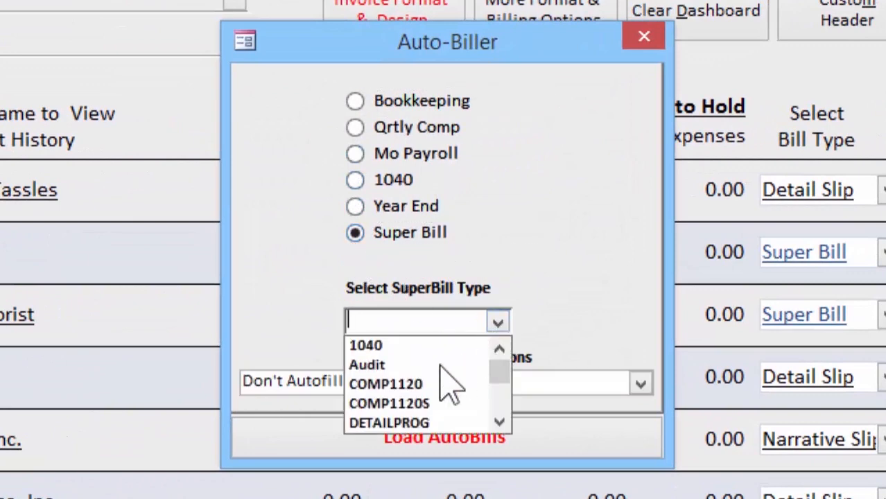
scroll(433, 388, down, 1)
click(416, 385)
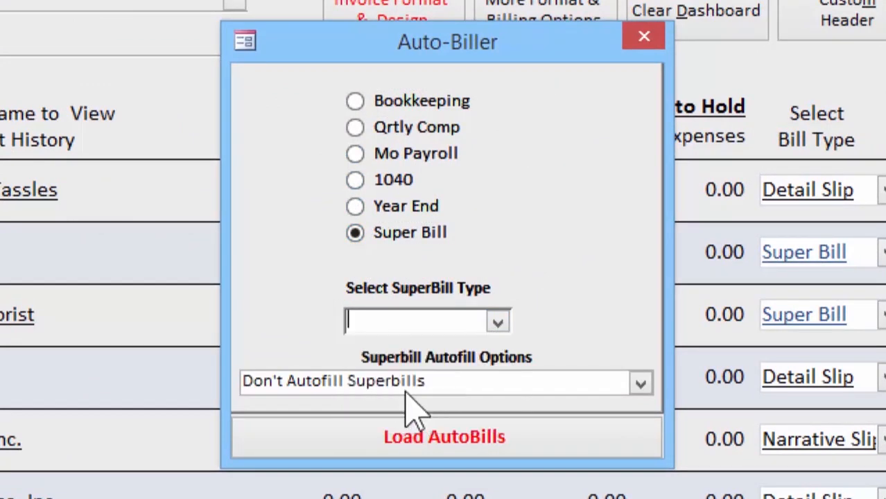
click(414, 450)
click(415, 449)
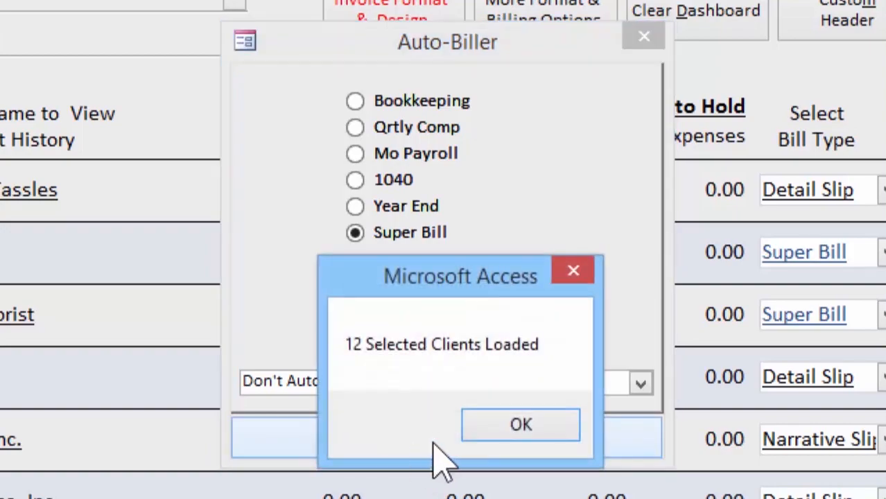
click(520, 423)
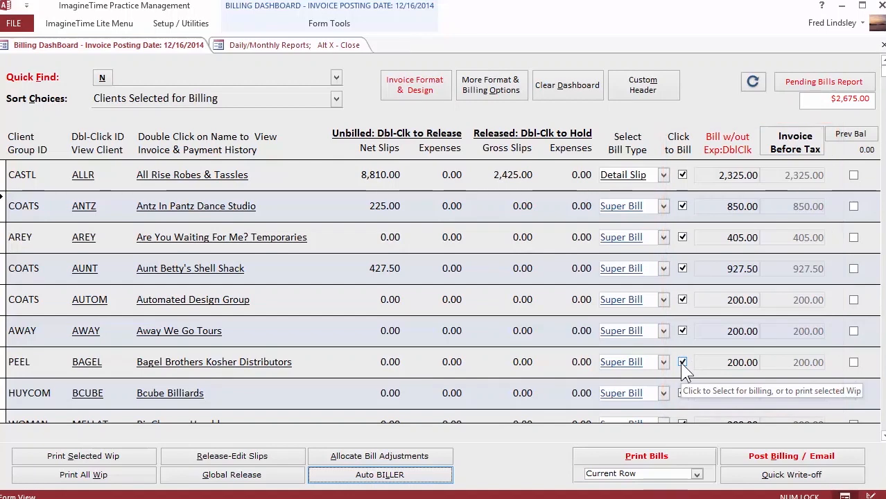
Step: In Automated Design Group's Super Bill setup, set the CYRE row amount to 150.00 and close the setup
click(630, 309)
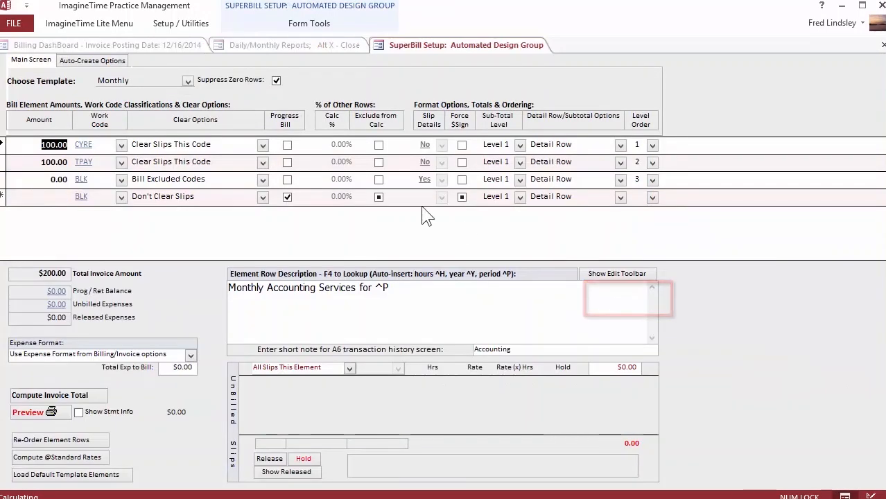
text(150)
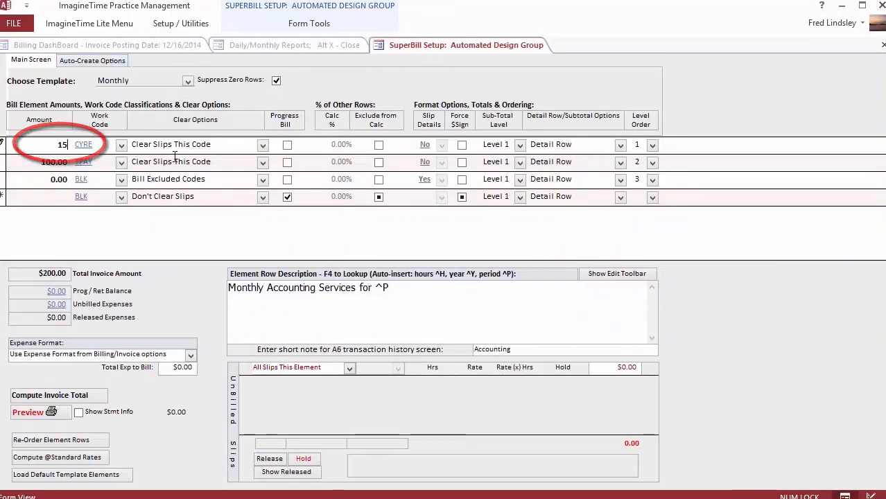
key(Tab)
key(alt+x)
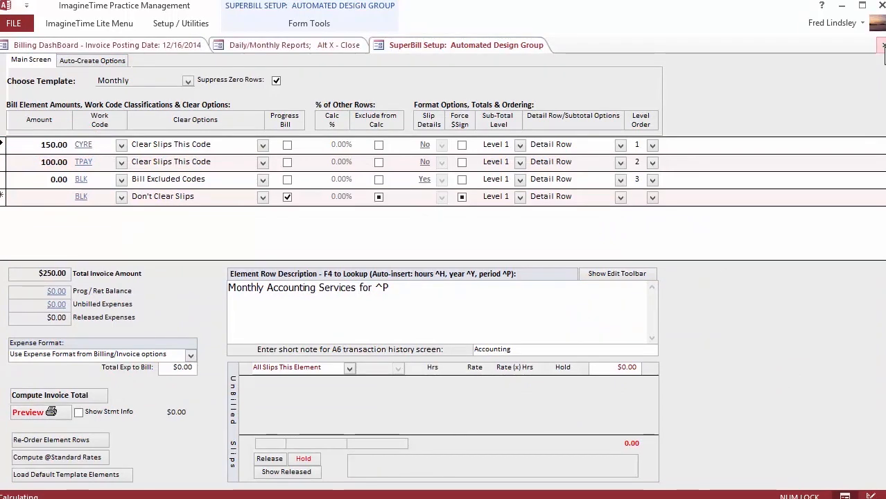
Step: Preview Automated Design Group's Super Bill on screen, enlarge it to read the charges and close it
click(605, 459)
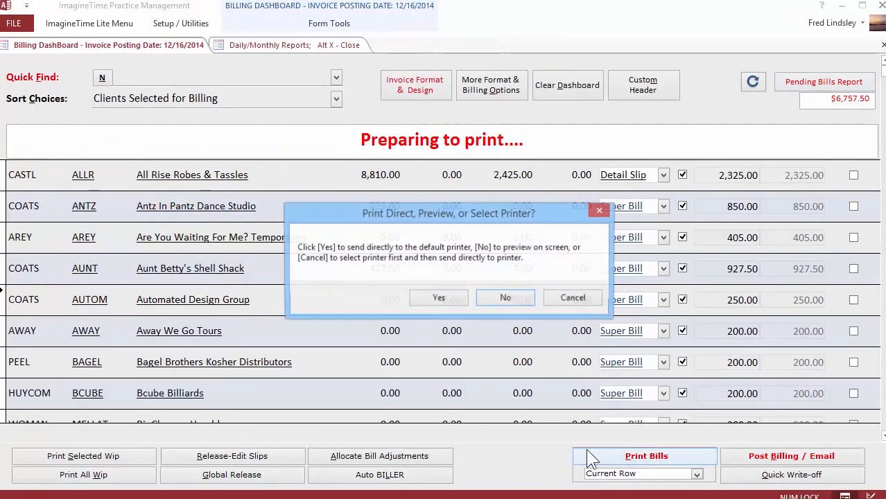
click(505, 299)
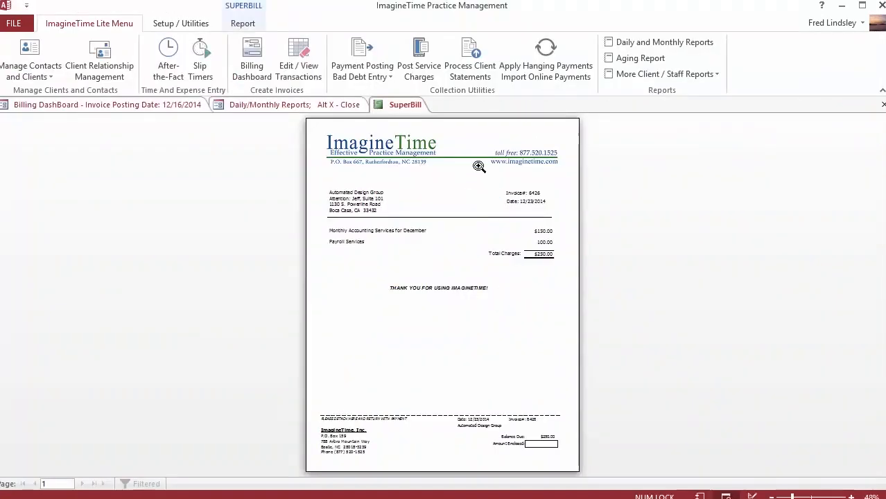
click(477, 168)
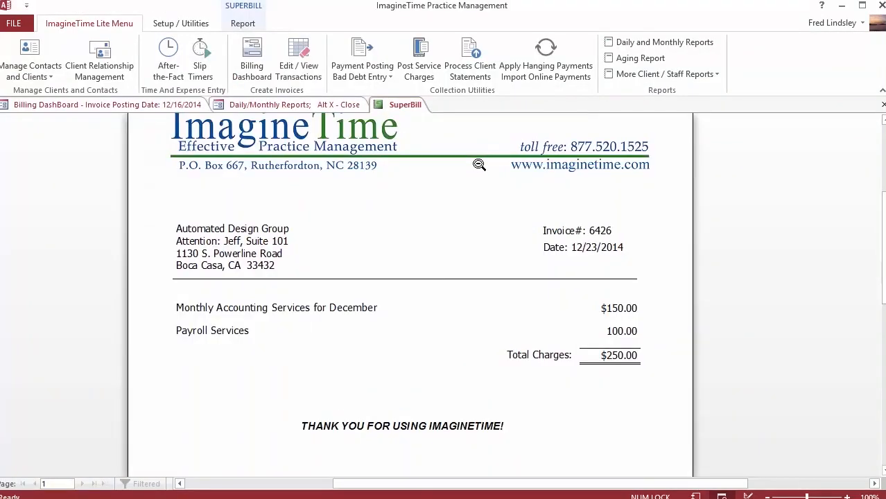
click(881, 104)
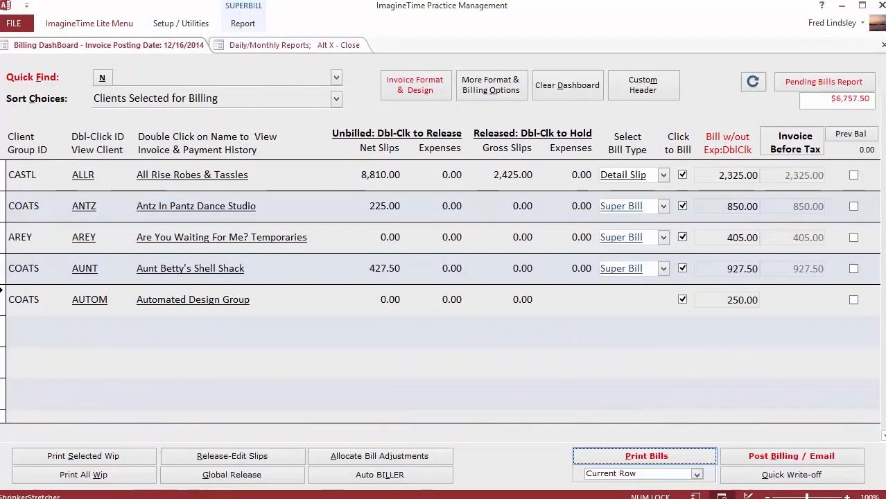
Step: Keep the bill printing range at Current Row and clear the dashboard for all clients and all billers
click(695, 473)
click(684, 495)
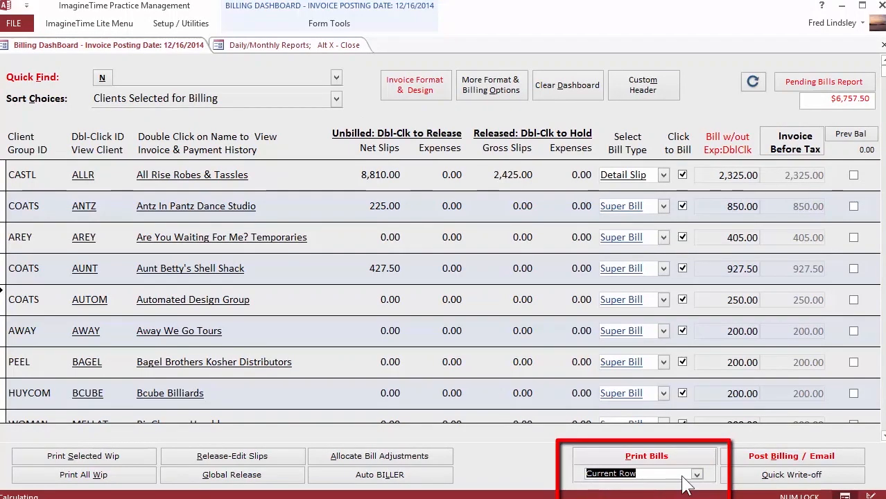
click(564, 93)
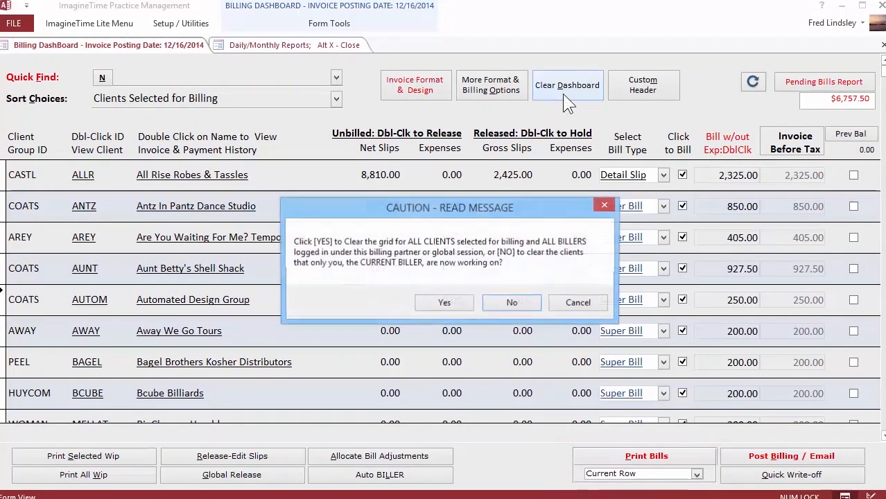
click(425, 307)
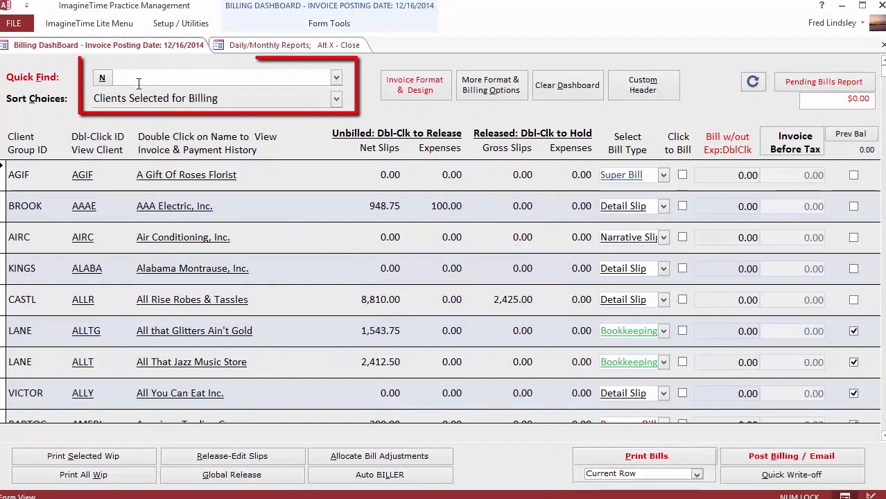
Step: Find Castle Realty on the billing dashboard and open its Super Bill setup
text(castle Realty)
key(Return)
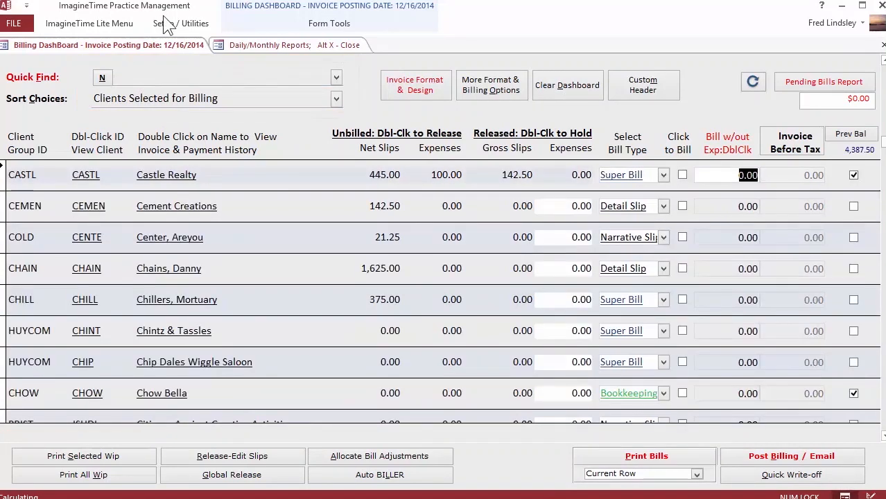
click(622, 178)
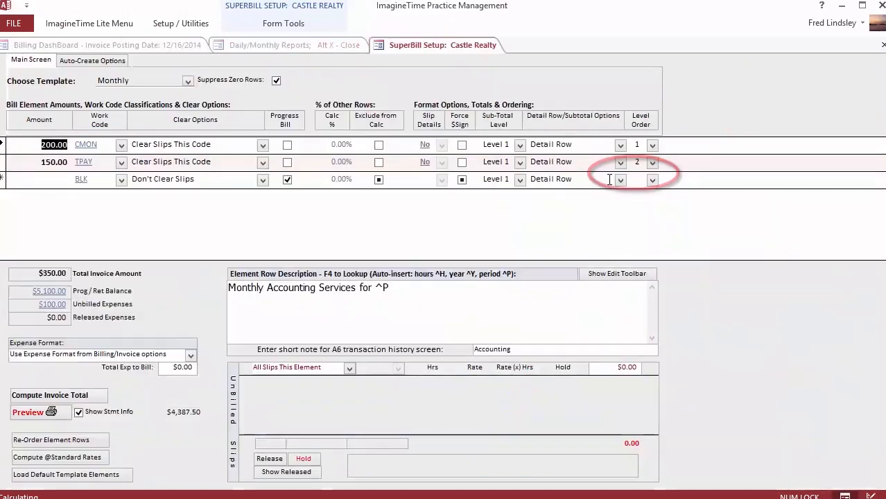
Step: Apply the COMP1120S template to Castle Realty's Super Bill and review the slips behind the CYRE and T120S rows
click(188, 82)
click(153, 124)
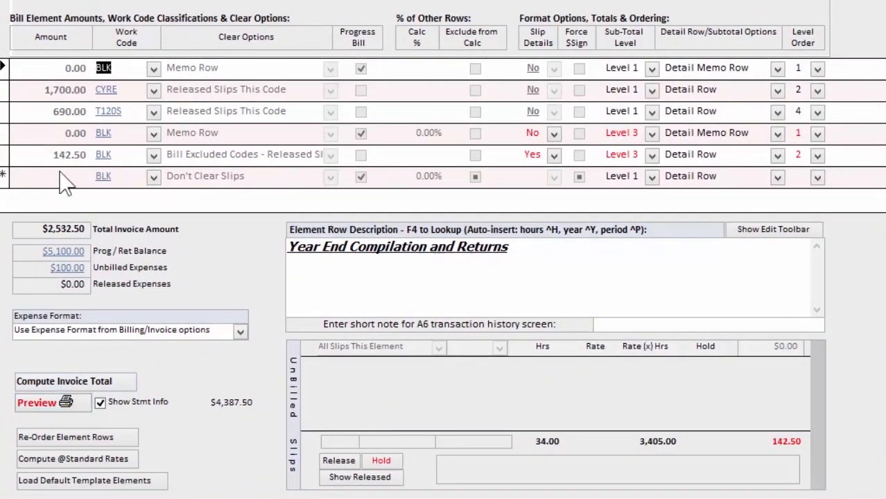
click(10, 95)
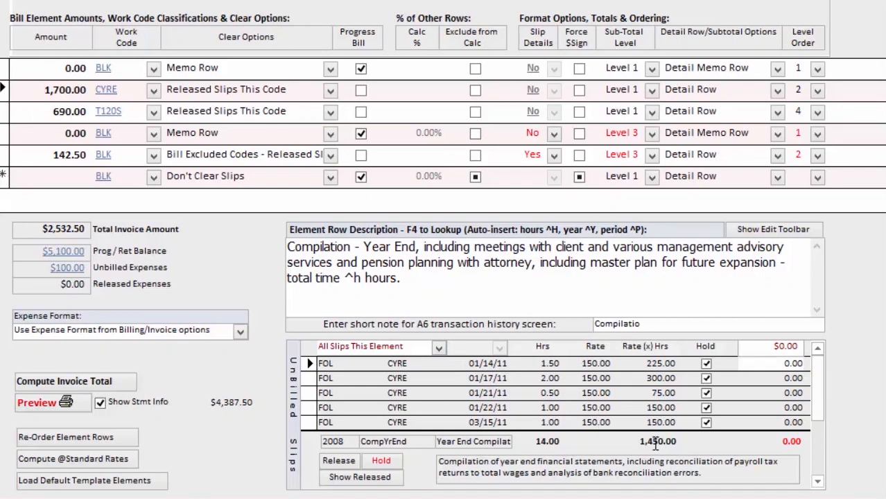
click(65, 111)
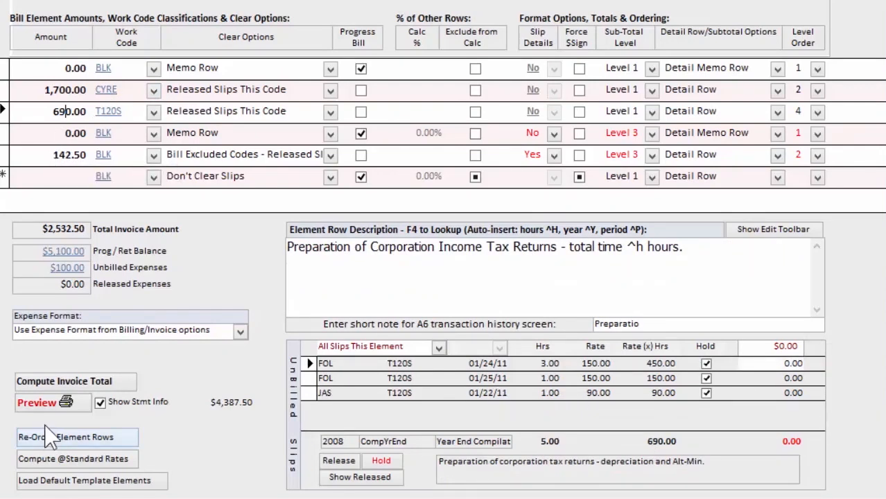
Step: Preview Castle Realty's compilation and tax return invoice on screen, read it down to the payment stub and close it
click(38, 403)
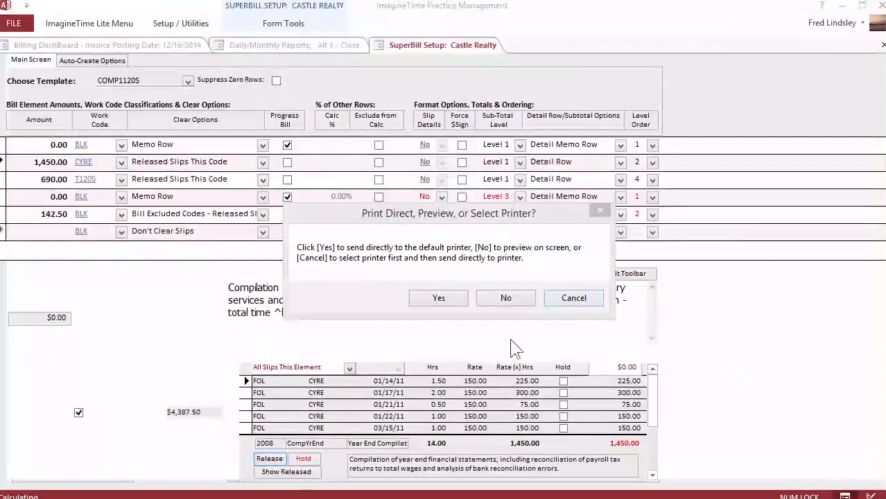
click(497, 302)
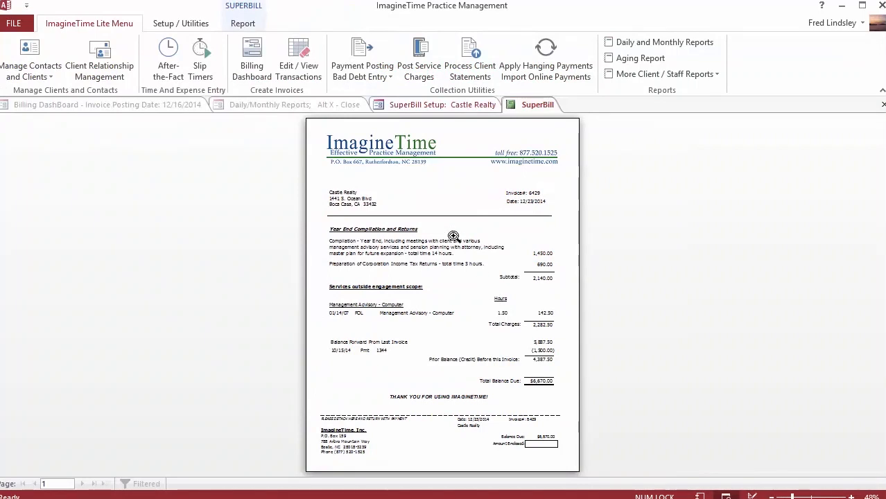
click(438, 216)
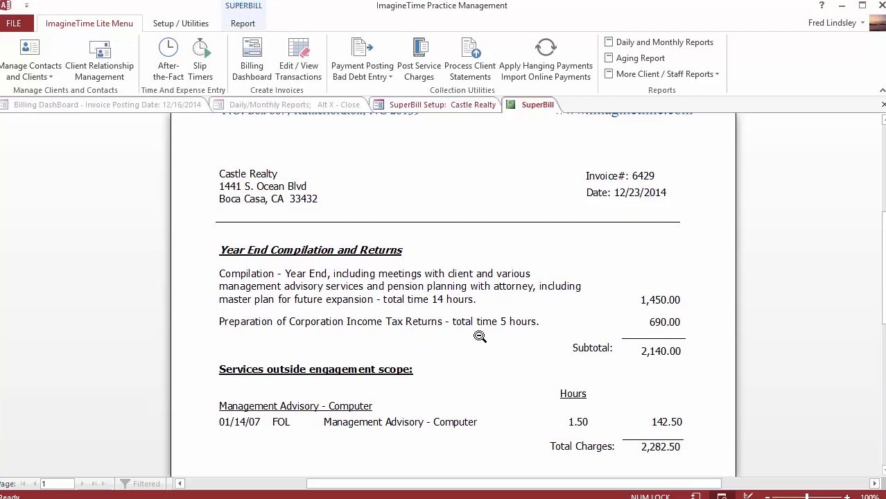
scroll(485, 336, down, 2)
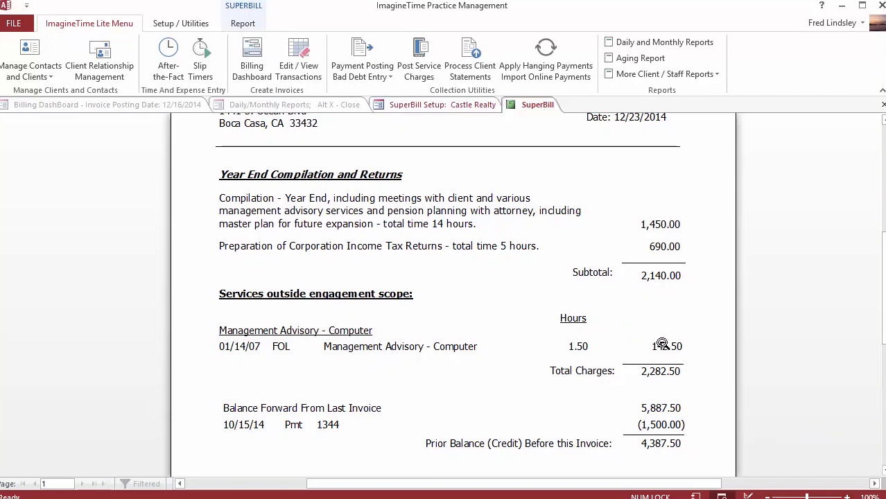
scroll(662, 344, down, 1)
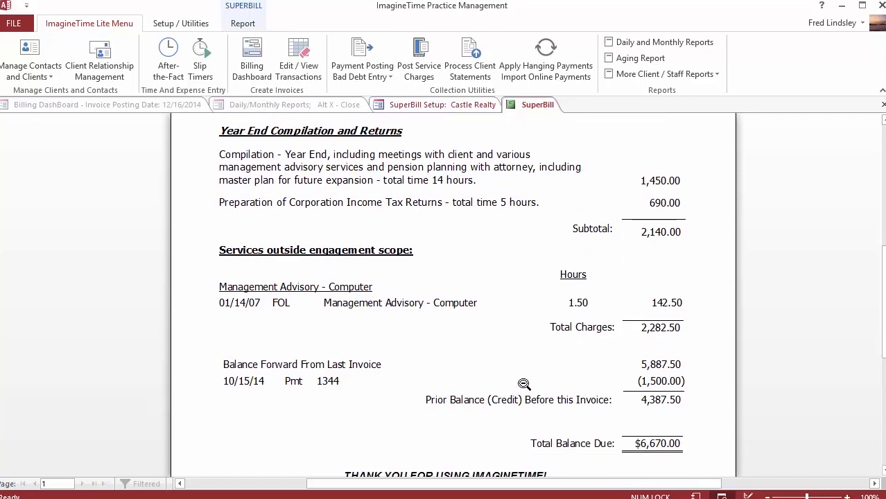
scroll(523, 383, down, 3)
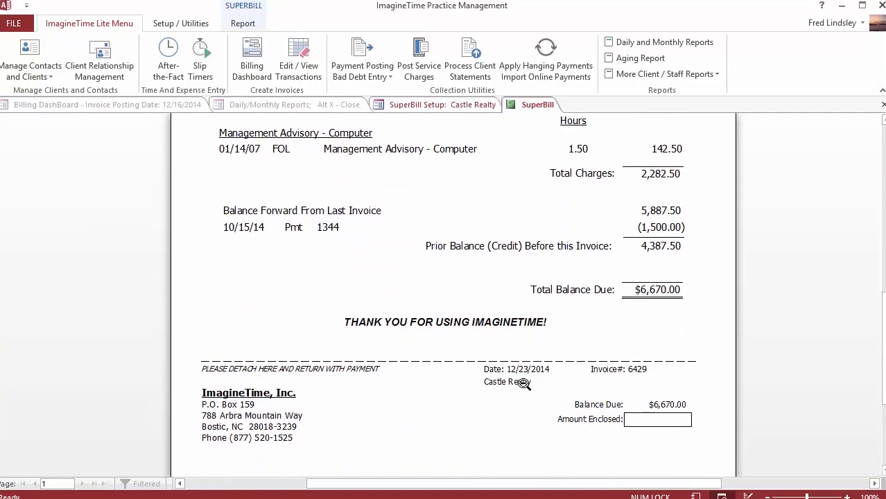
click(385, 172)
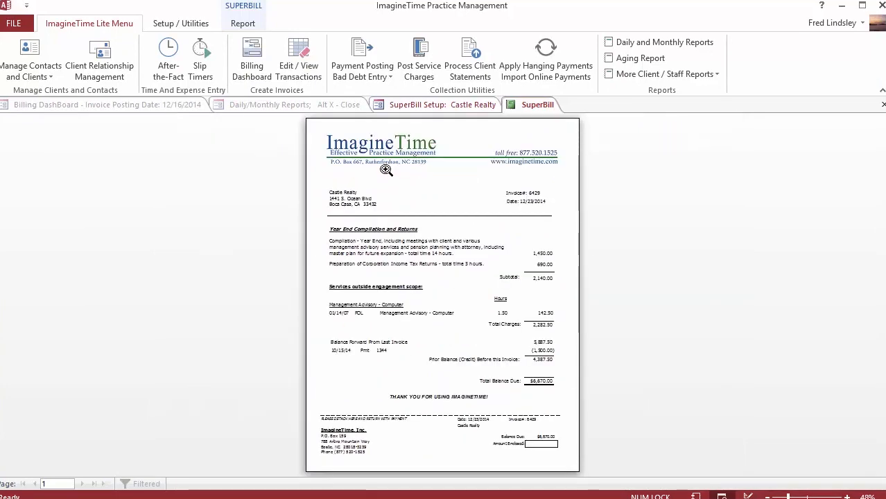
click(386, 170)
scroll(386, 170, down, 1)
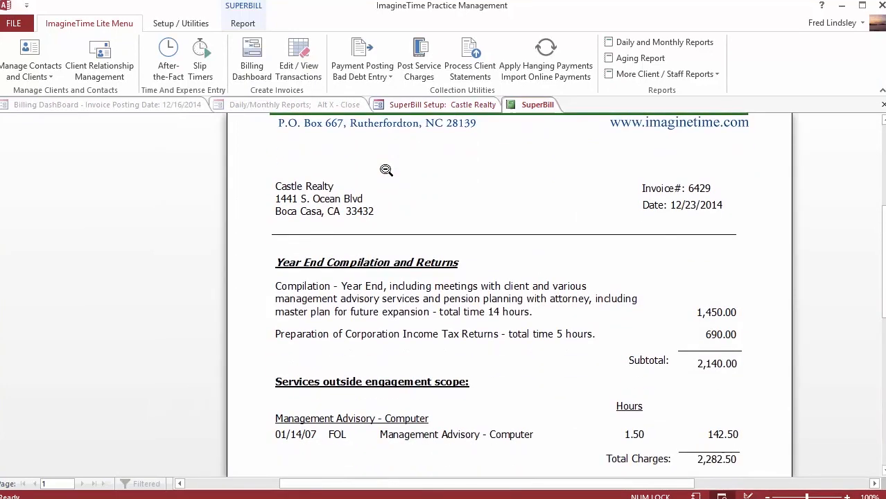
click(883, 104)
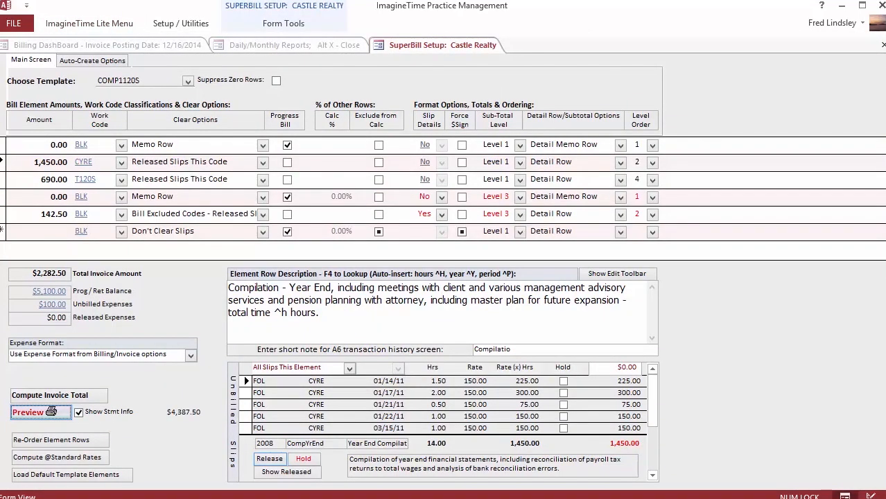
Step: Set the CYRE compilation row amount to 1,700.00 on Castle Realty's Super Bill
click(42, 162)
text(1700)
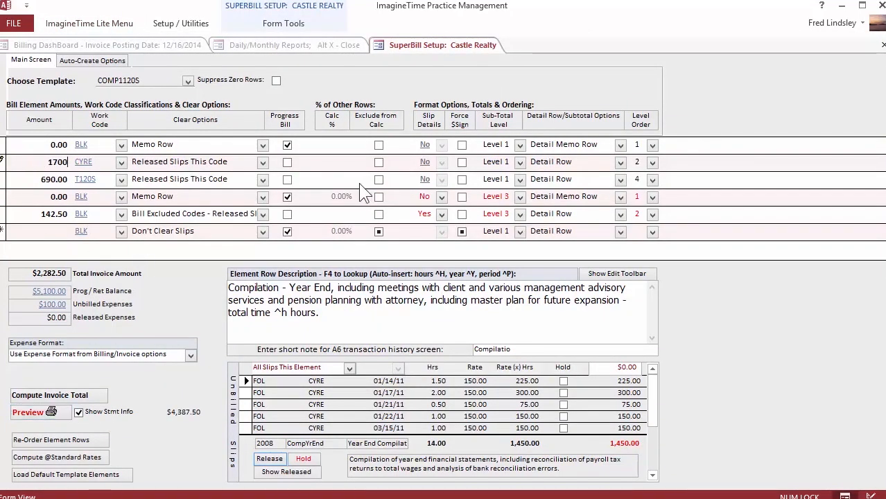
key(Tab)
Step: Remove the total time wording from the compilation row description so it ends with "future expansion." and save the row
click(346, 310)
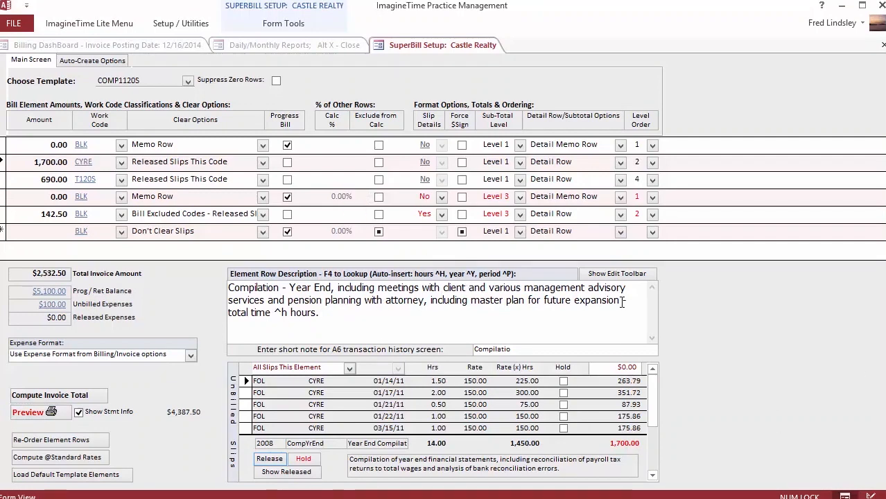
drag(621, 302, 612, 310)
key(Delete)
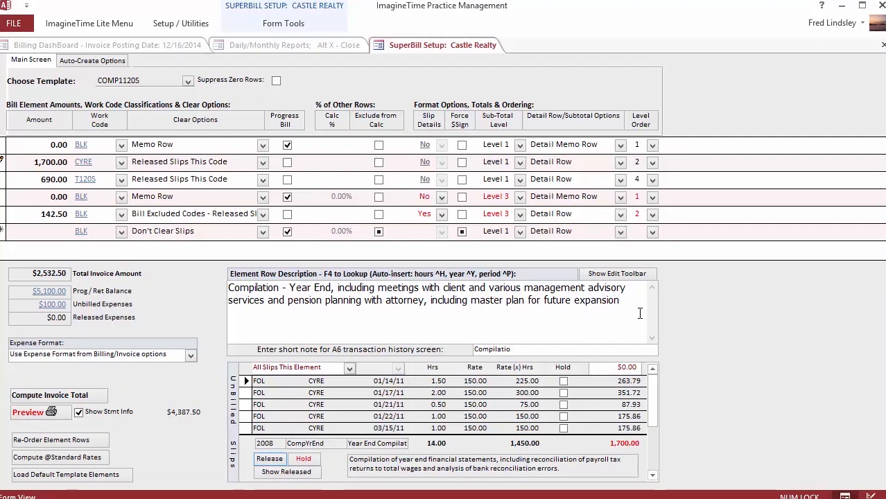
click(1, 163)
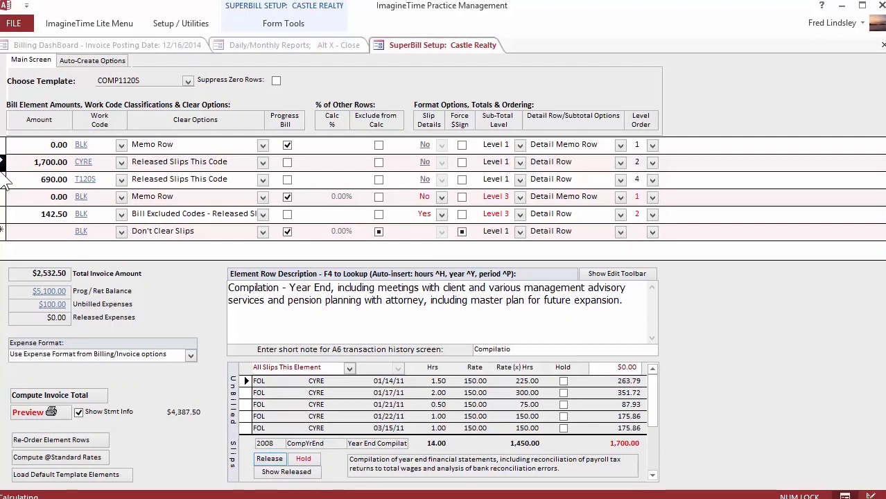
Step: Preview the revised Castle Realty invoice on screen, and close it along with the Super Bill setup and billing dashboard
click(25, 406)
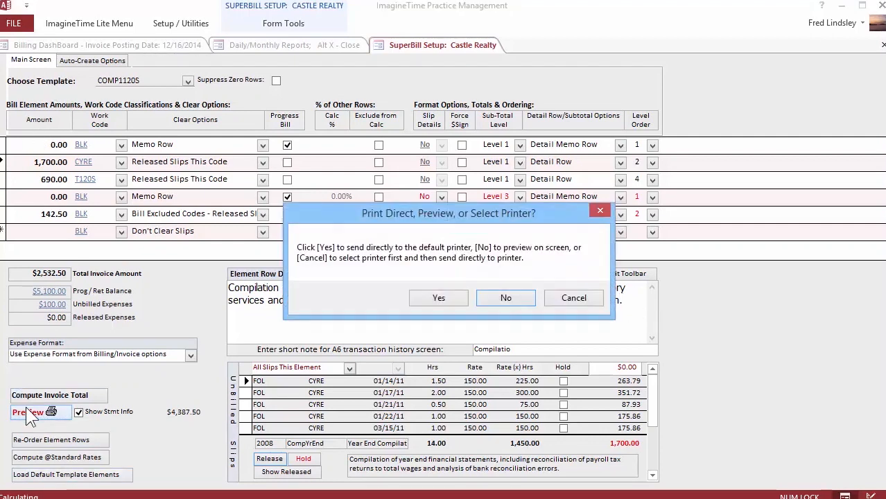
click(489, 295)
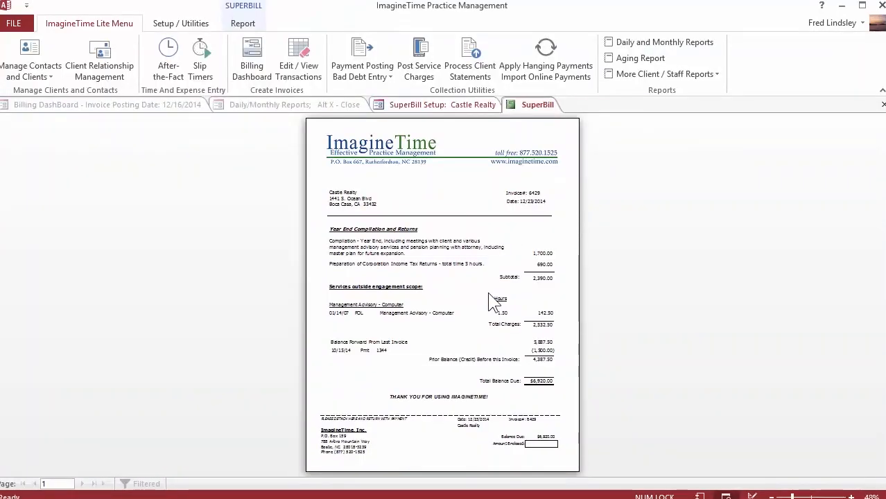
click(480, 225)
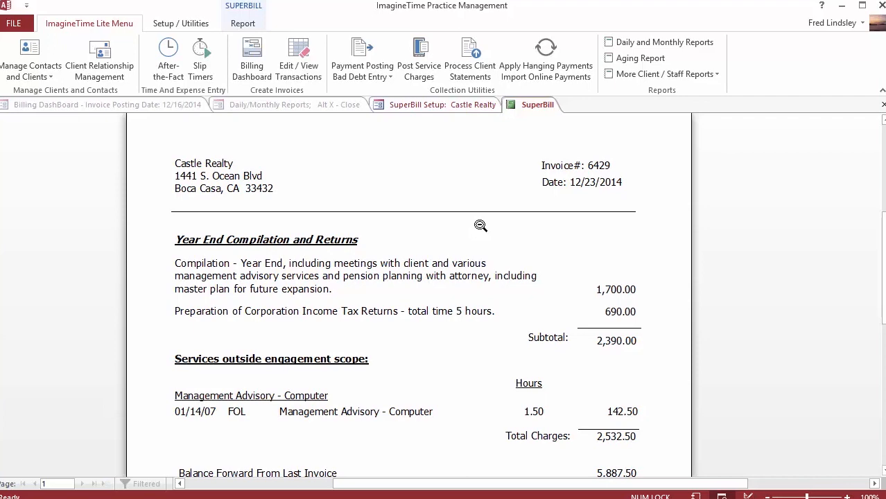
click(881, 104)
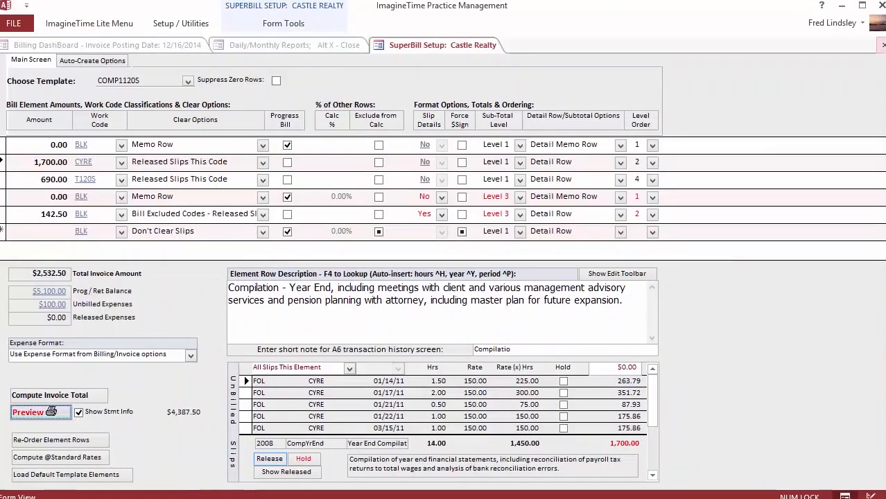
click(882, 44)
click(882, 45)
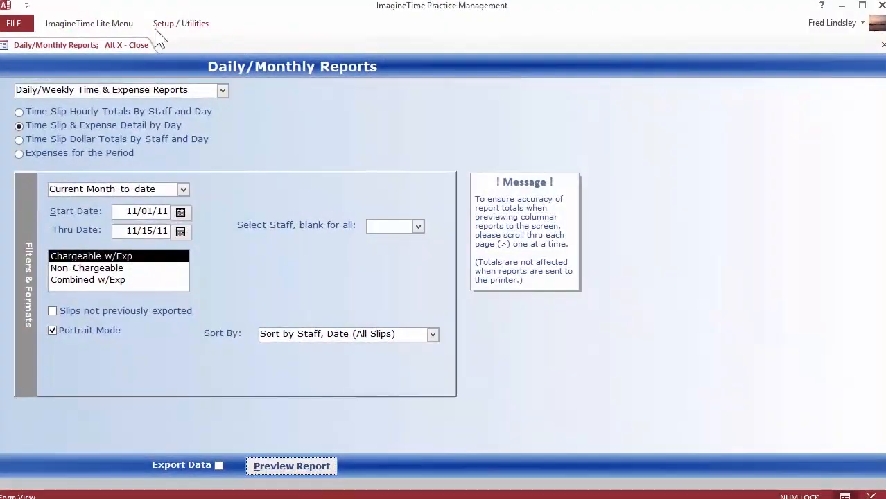
Step: Open the Client Snapshot Report and set its period from 01/01/11 to 12/31/11
click(95, 26)
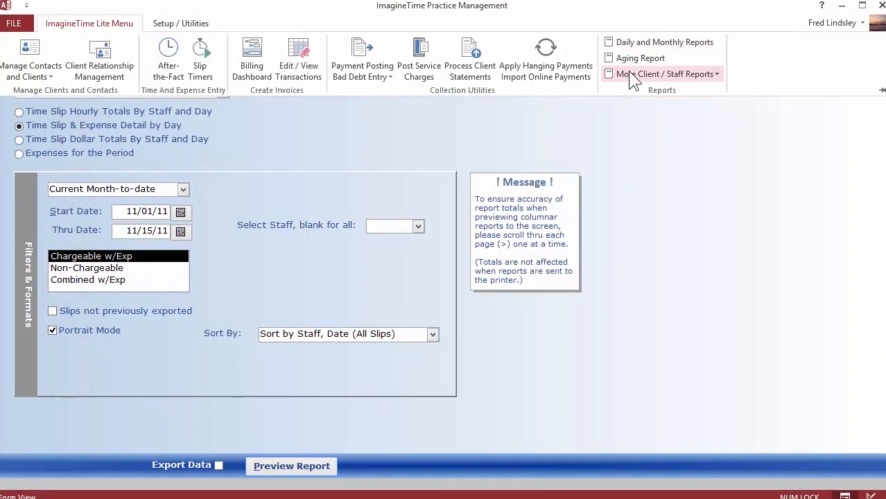
click(627, 72)
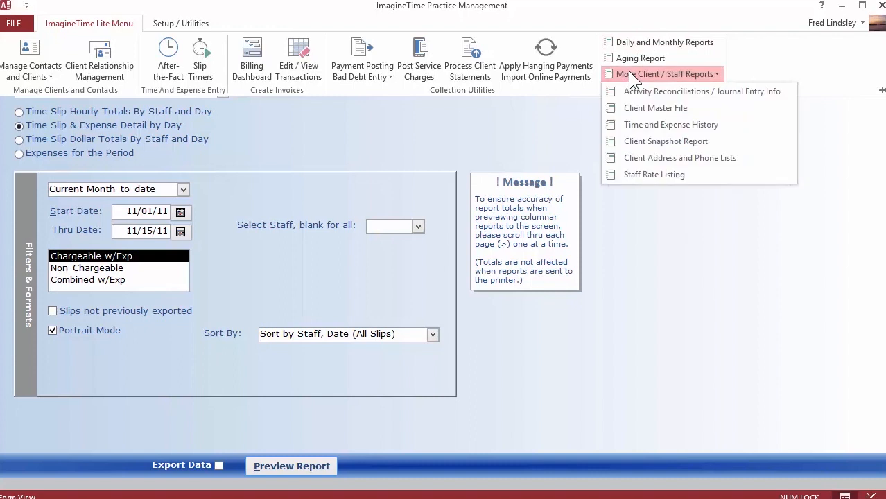
click(627, 138)
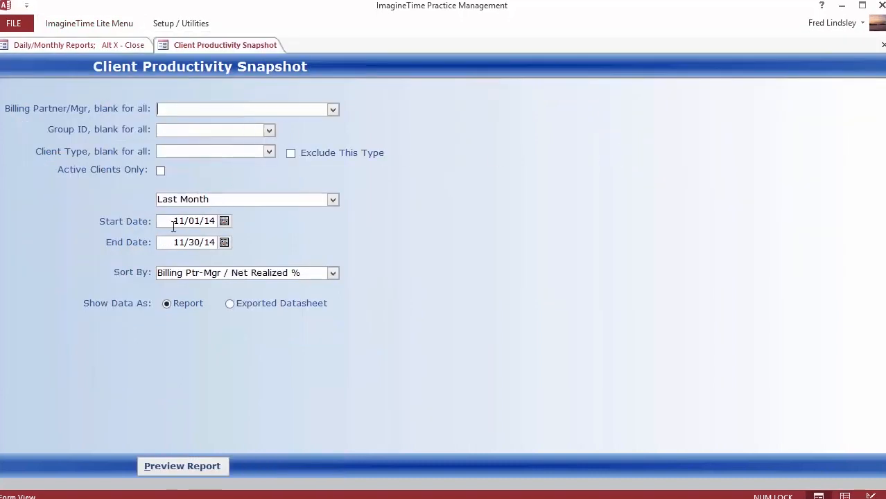
click(173, 223)
text(0)
key(Tab)
text(123)
key(Tab)
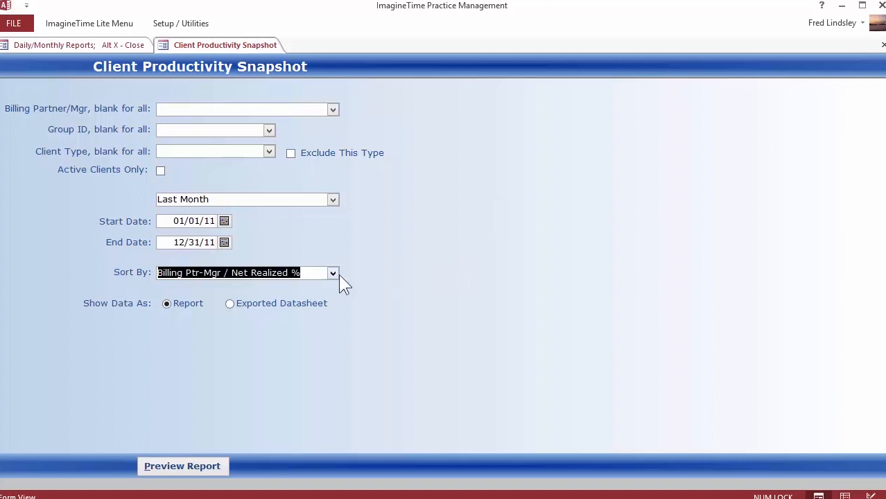
Step: Preview the client snapshot report on screen, collapse the ribbon for more room and enlarge the page
click(192, 471)
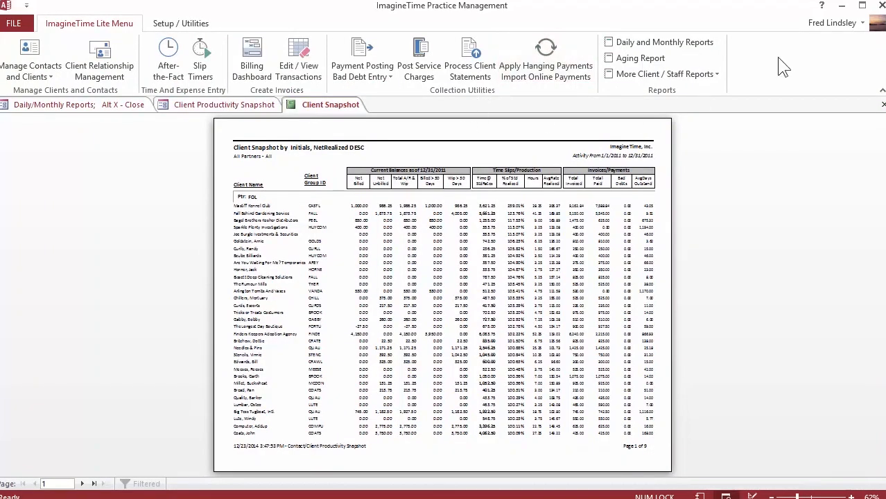
click(881, 90)
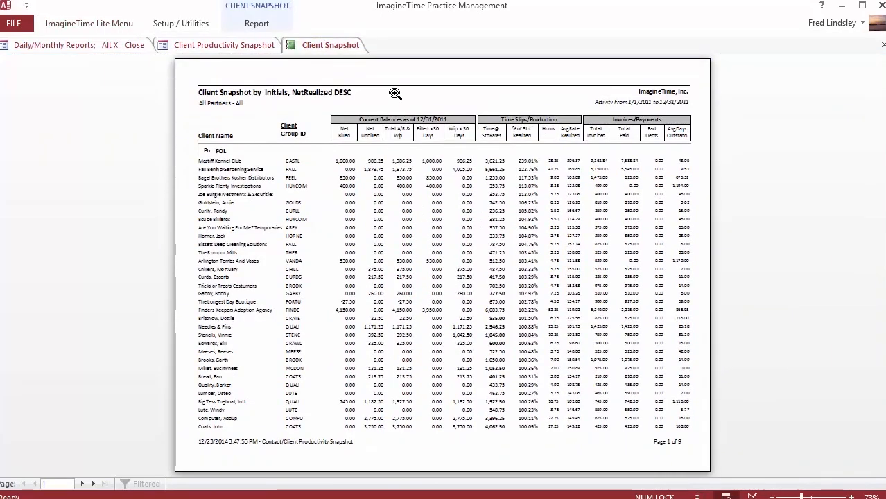
ctrl+scroll(498, 249, up, 5)
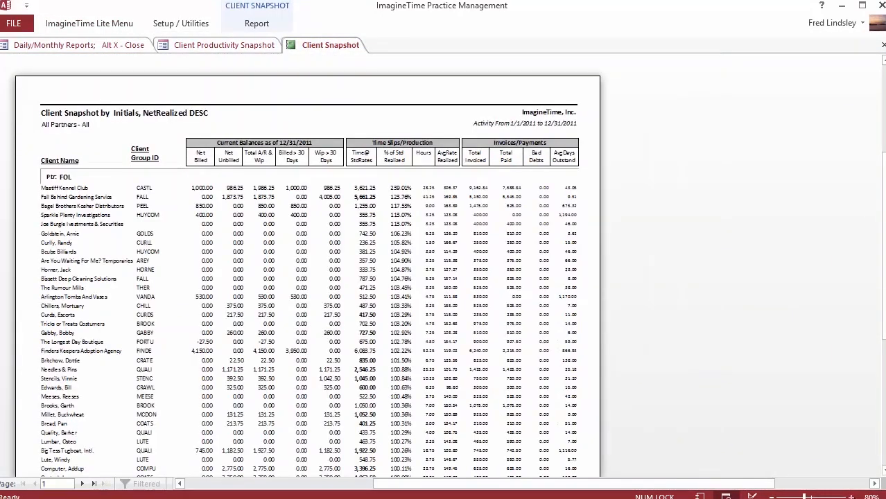